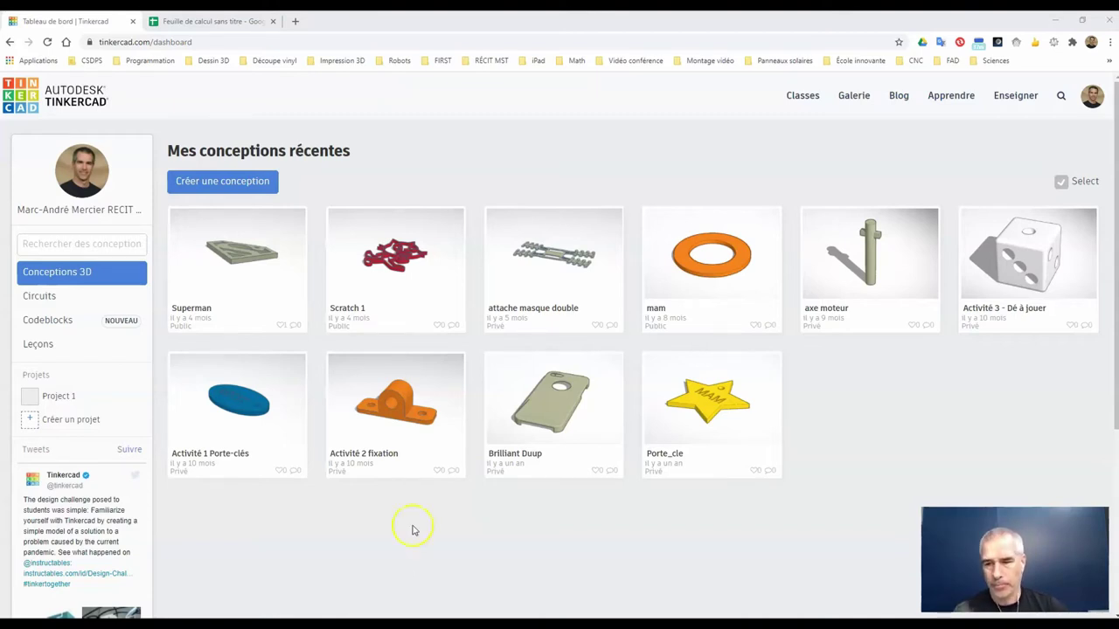
# Switch the dashboard to Circuits, then go to the Classes list
pyautogui.click(35, 297)
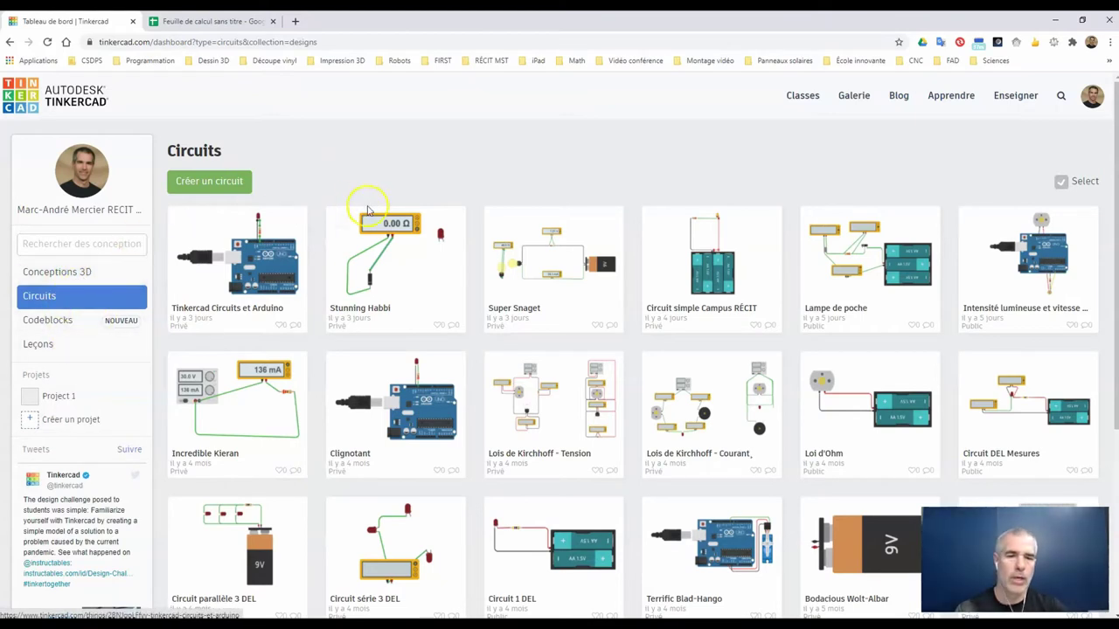
pyautogui.click(806, 98)
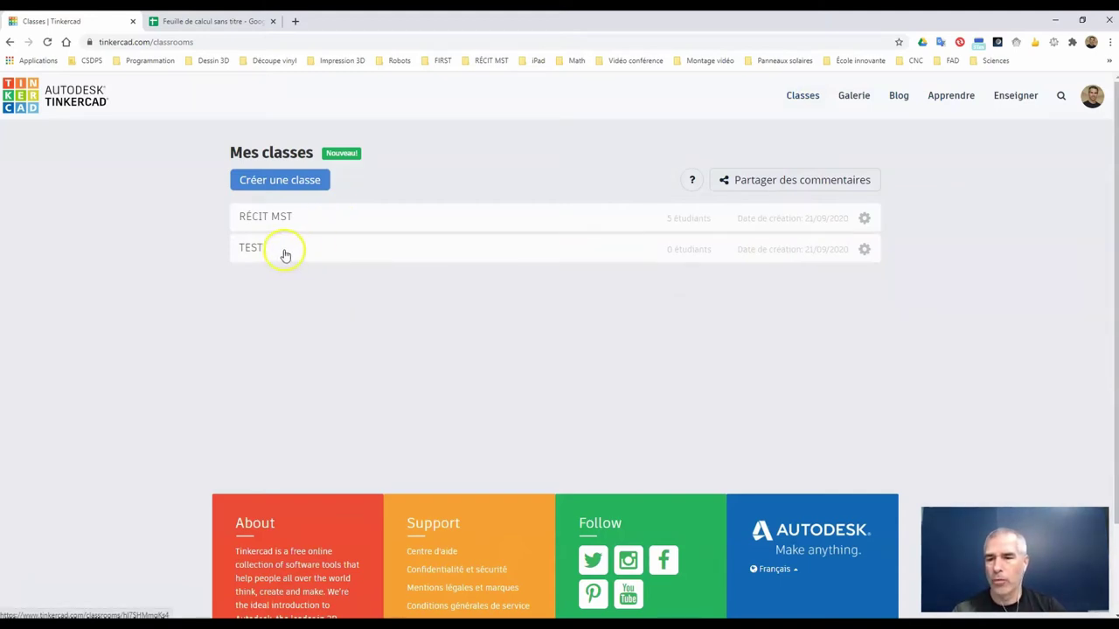
# Create a new class named TEST1 with level Autre and theme Science
pyautogui.click(271, 181)
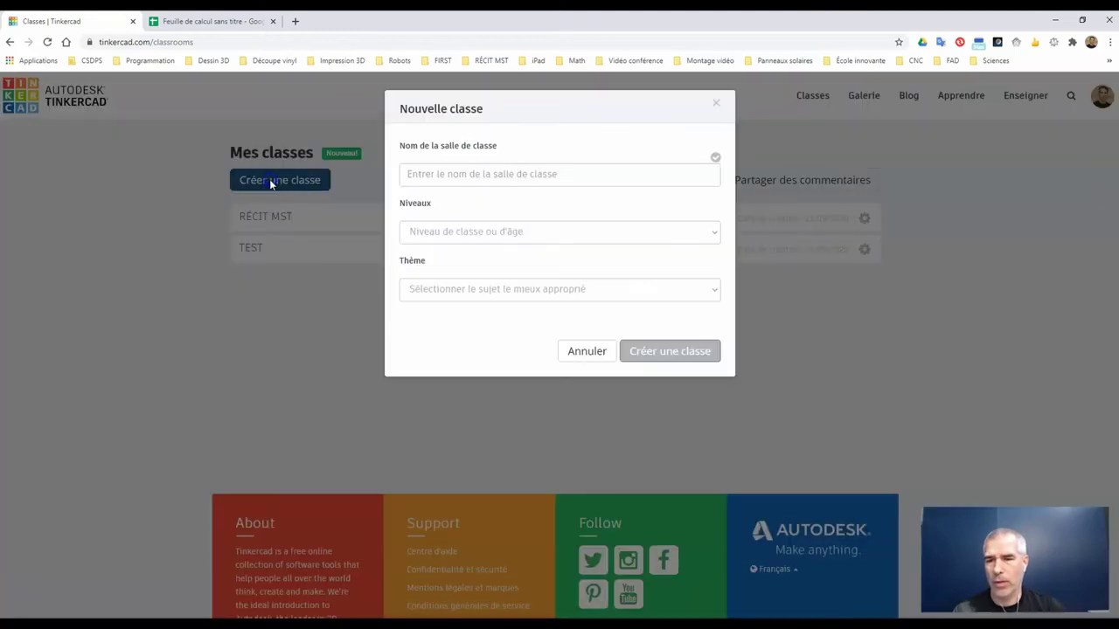
pyautogui.click(562, 175)
pyautogui.write('TEST1')
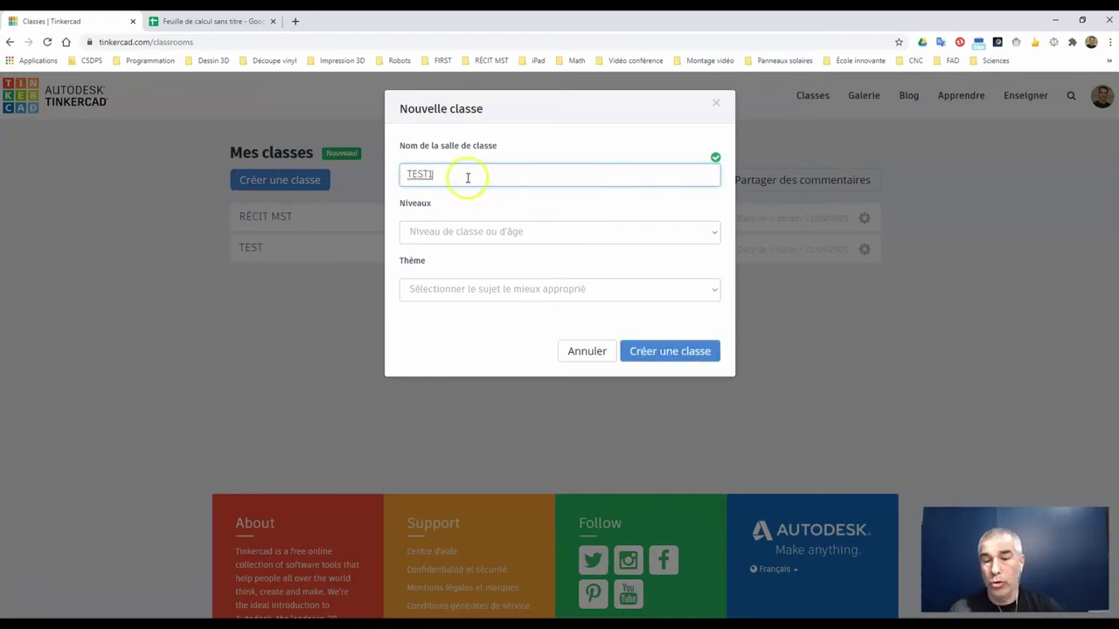
pyautogui.click(522, 231)
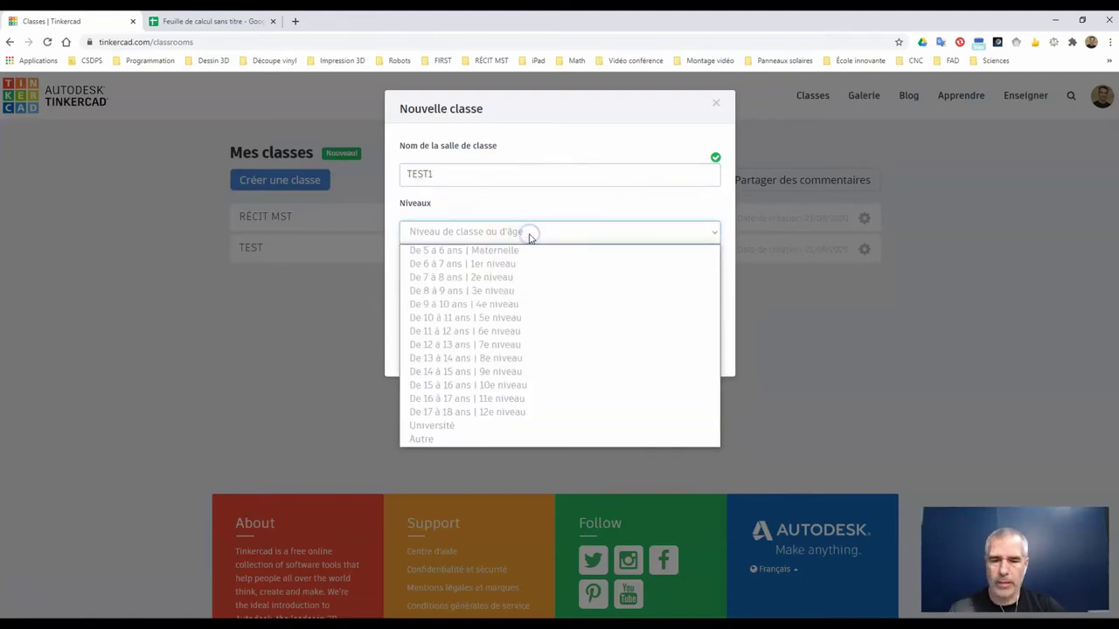
pyautogui.click(440, 442)
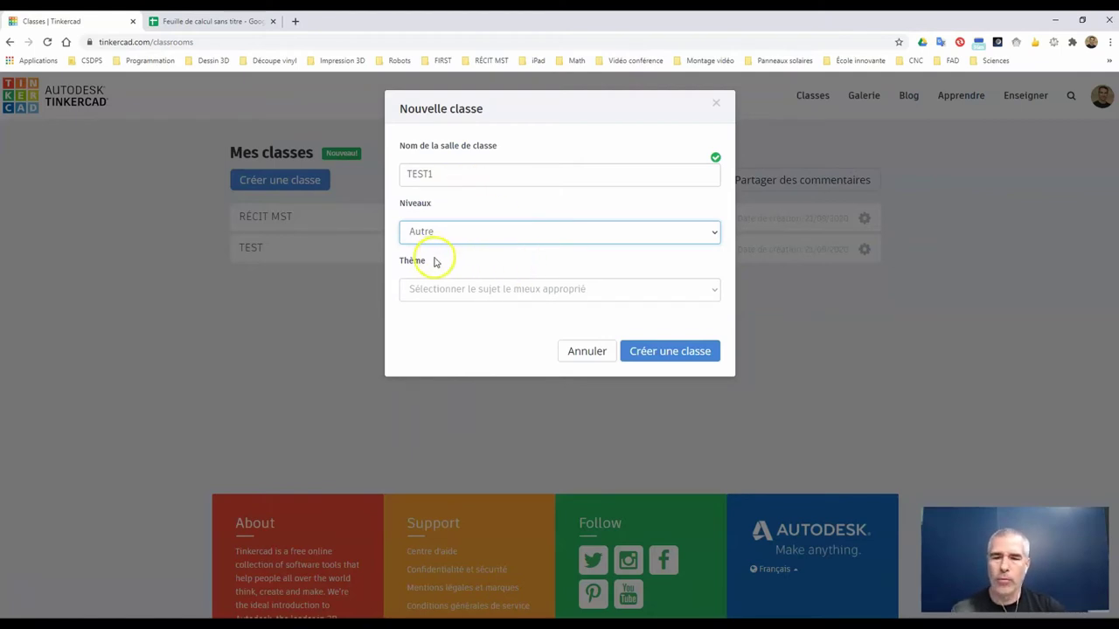
pyautogui.click(617, 293)
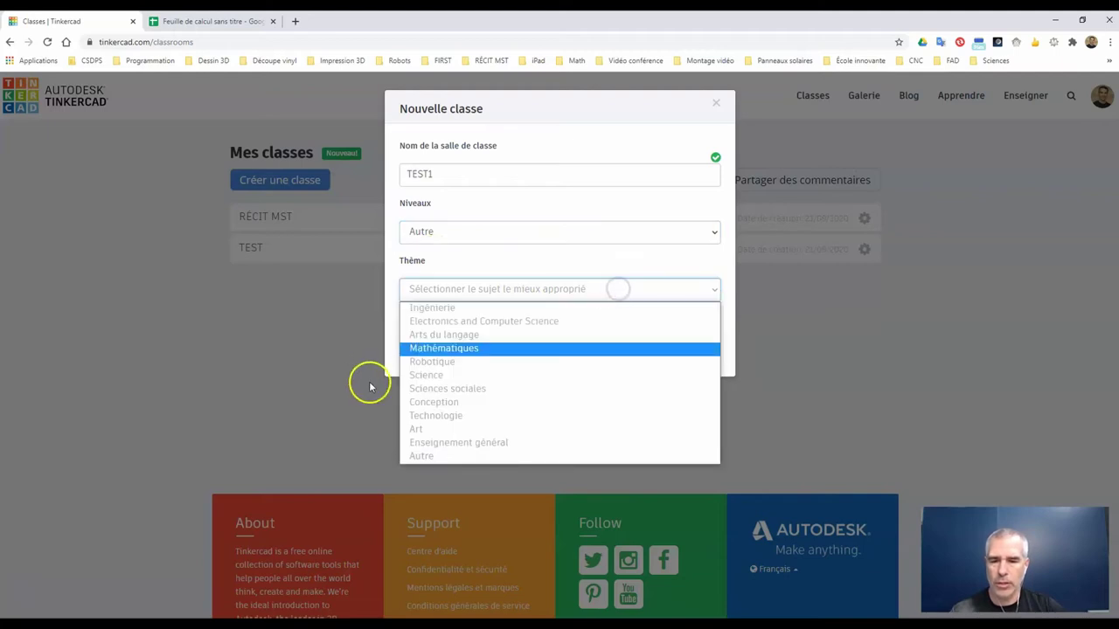
pyautogui.click(419, 378)
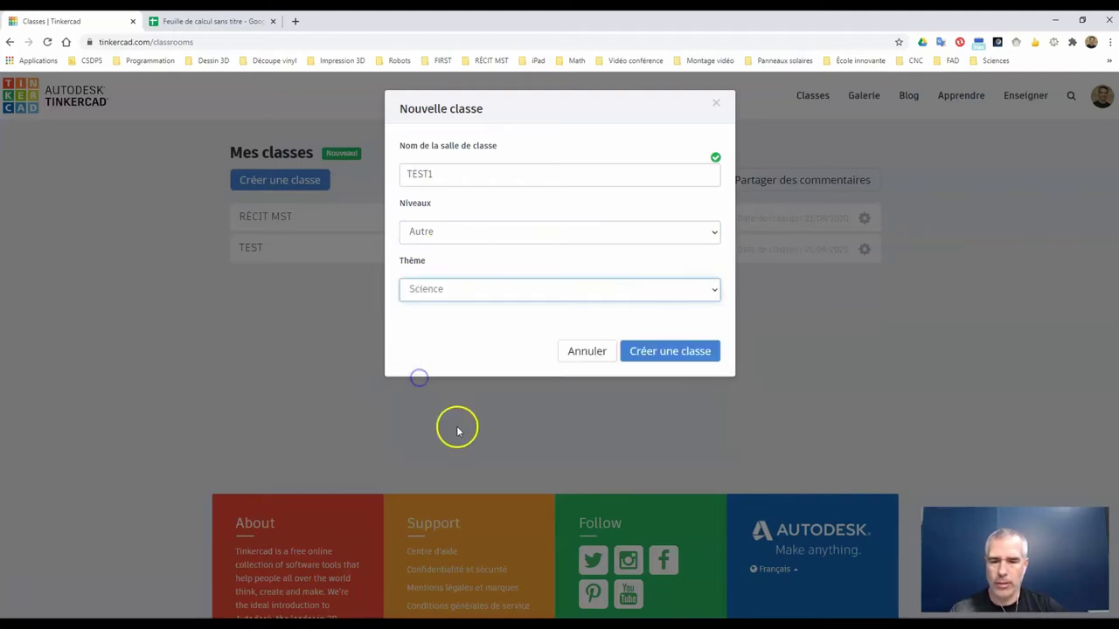
pyautogui.click(669, 354)
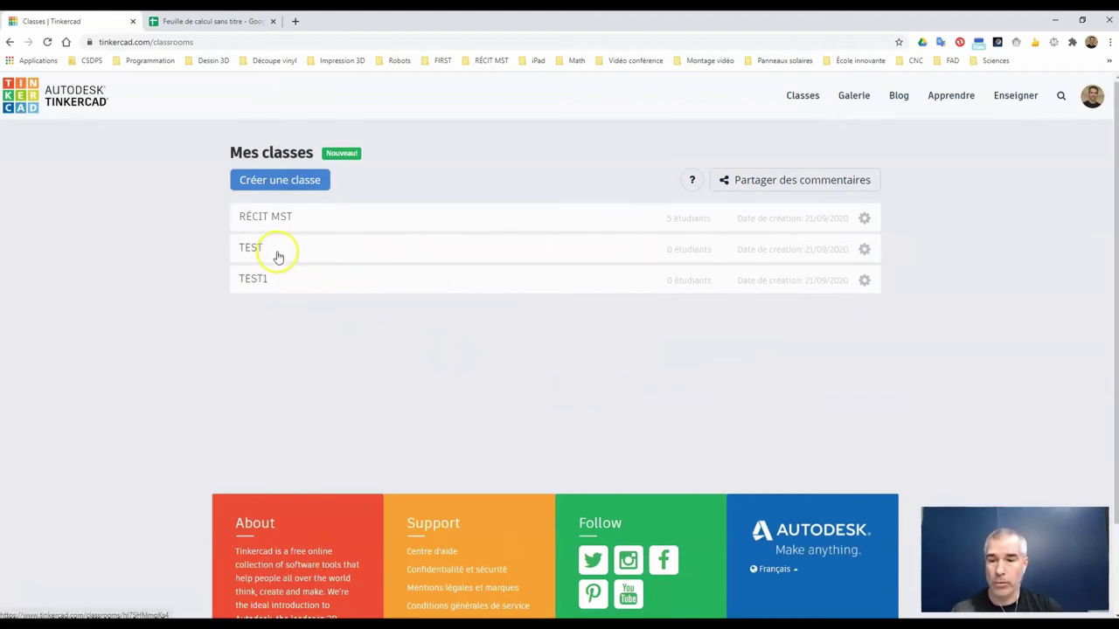
# Delete the TEST class from its settings and confirm the deletion
pyautogui.click(865, 251)
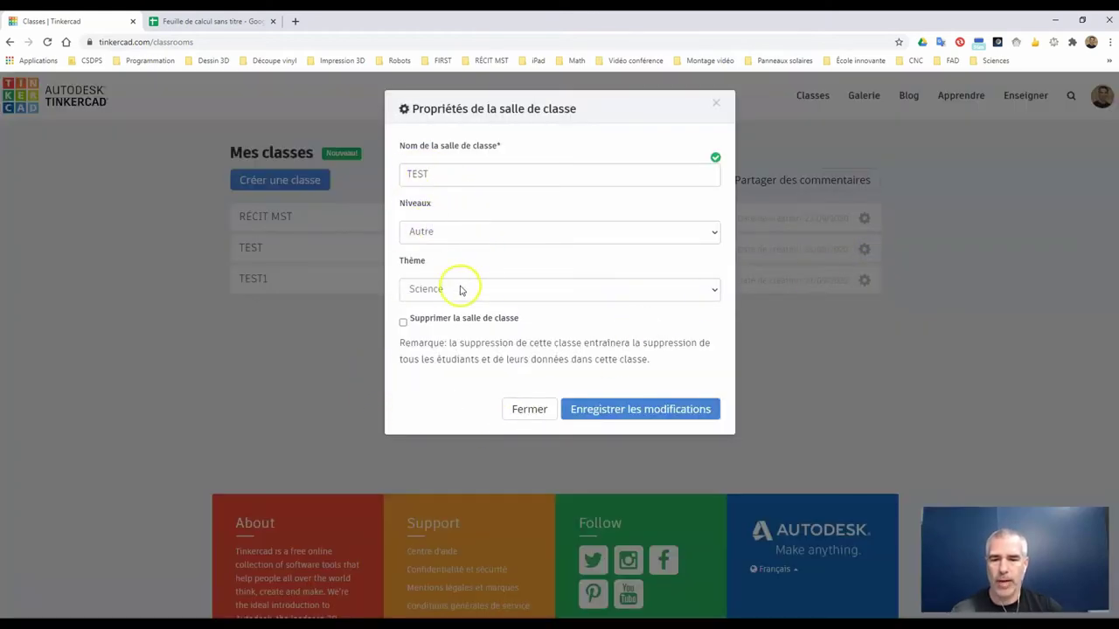
pyautogui.click(403, 322)
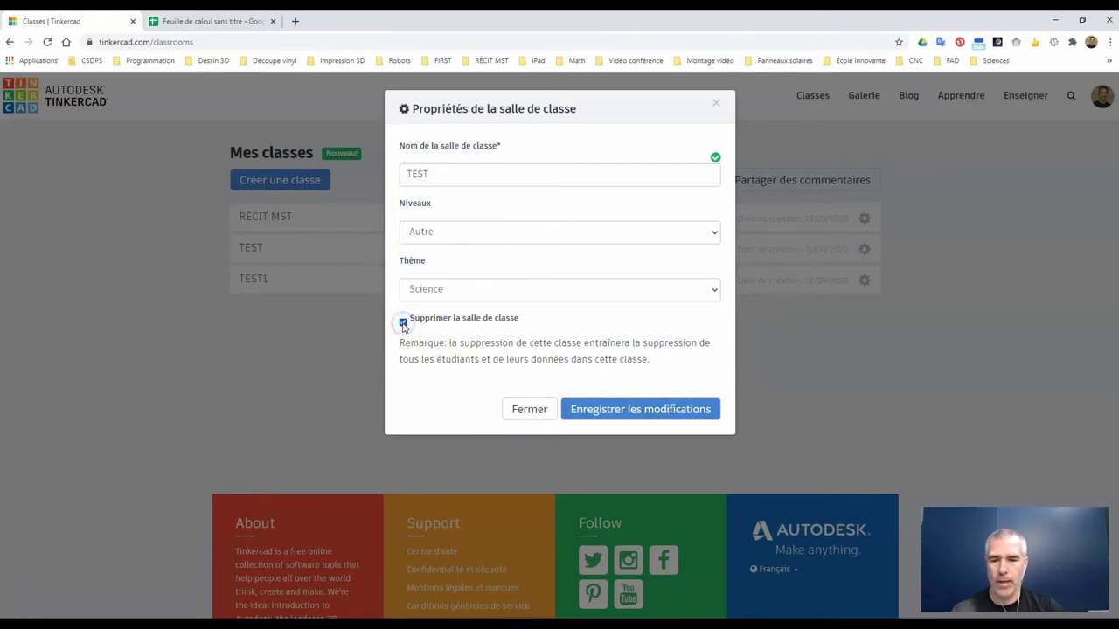
pyautogui.click(656, 410)
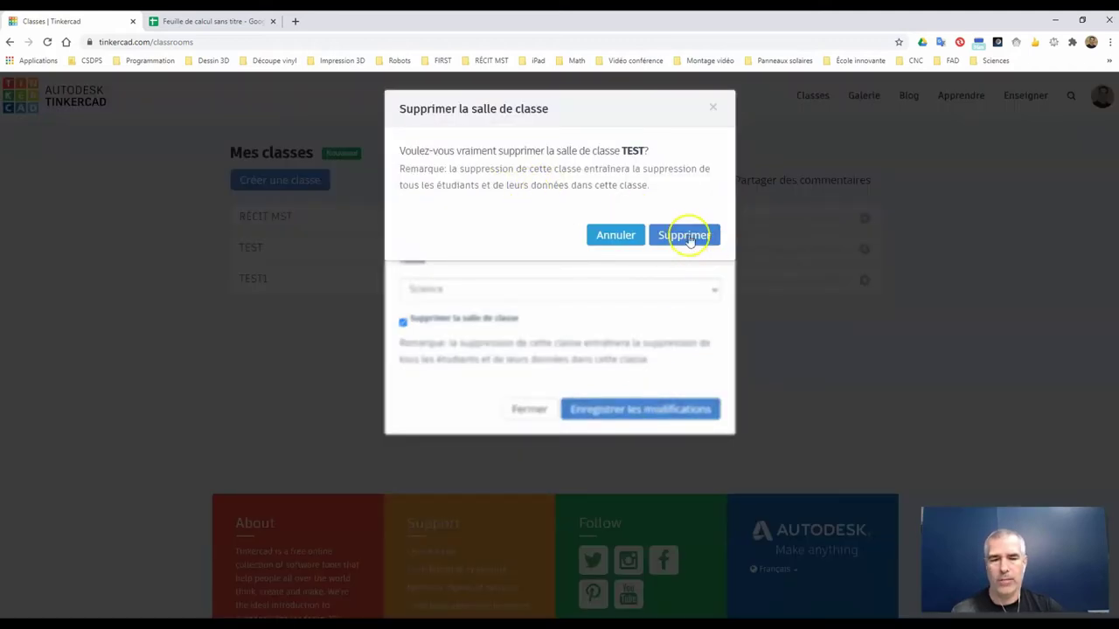
pyautogui.click(685, 236)
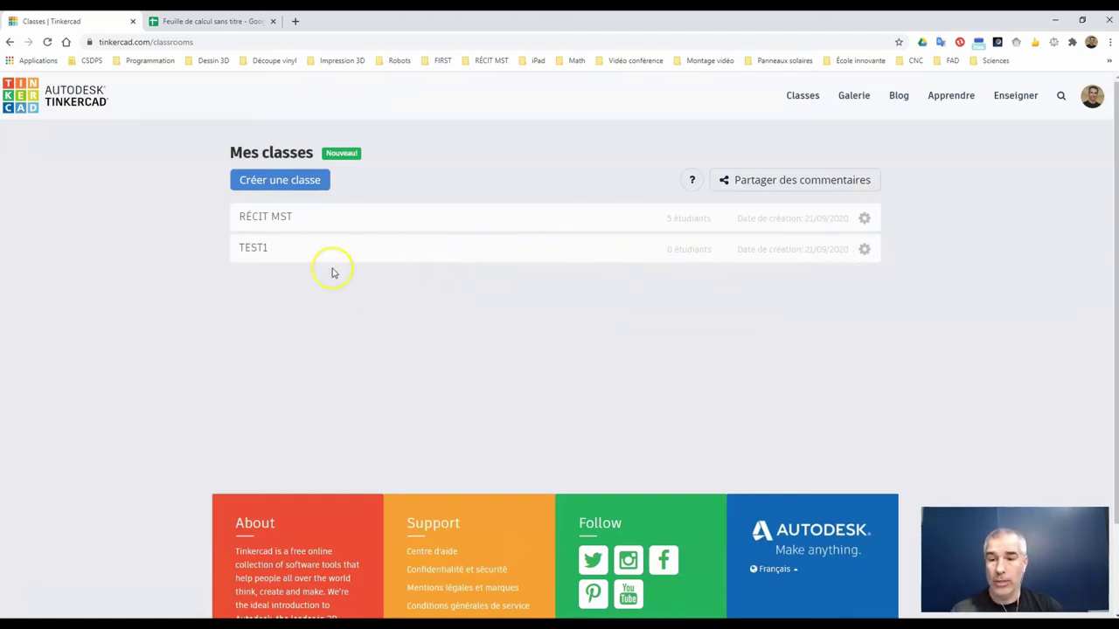
# Open TEST1's add-students dialog in paste-a-list-of-students mode
pyautogui.click(252, 249)
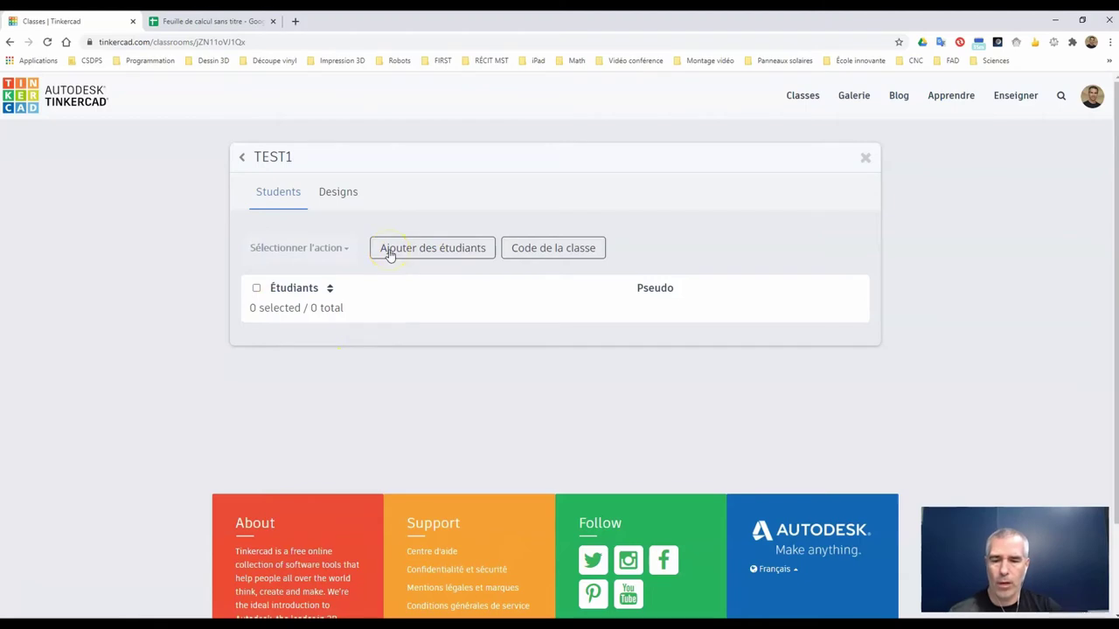
pyautogui.click(424, 250)
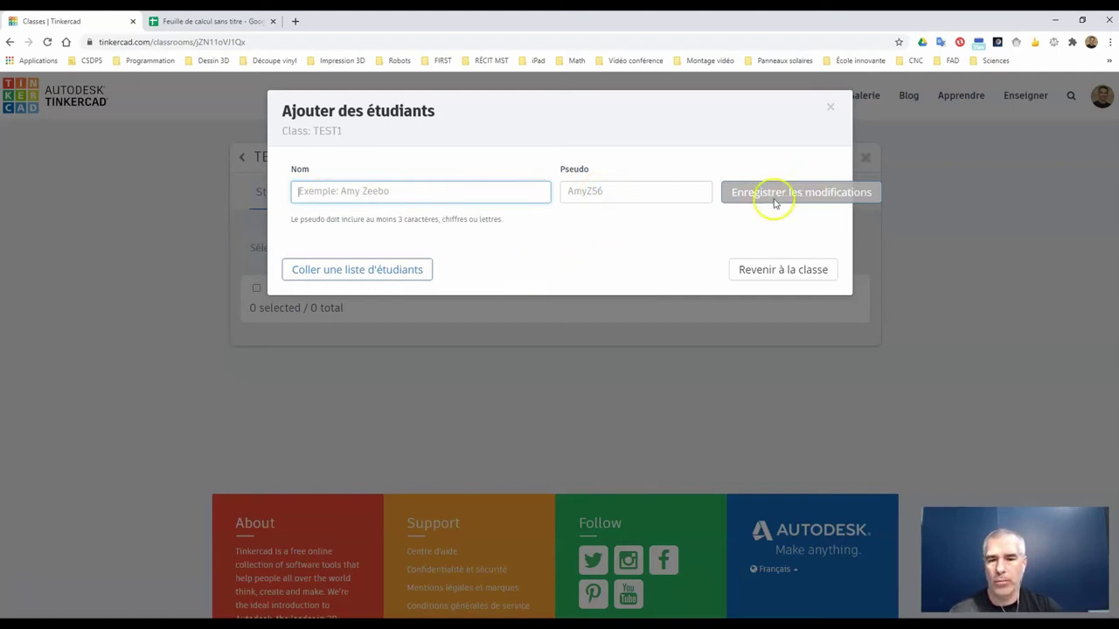
pyautogui.click(362, 271)
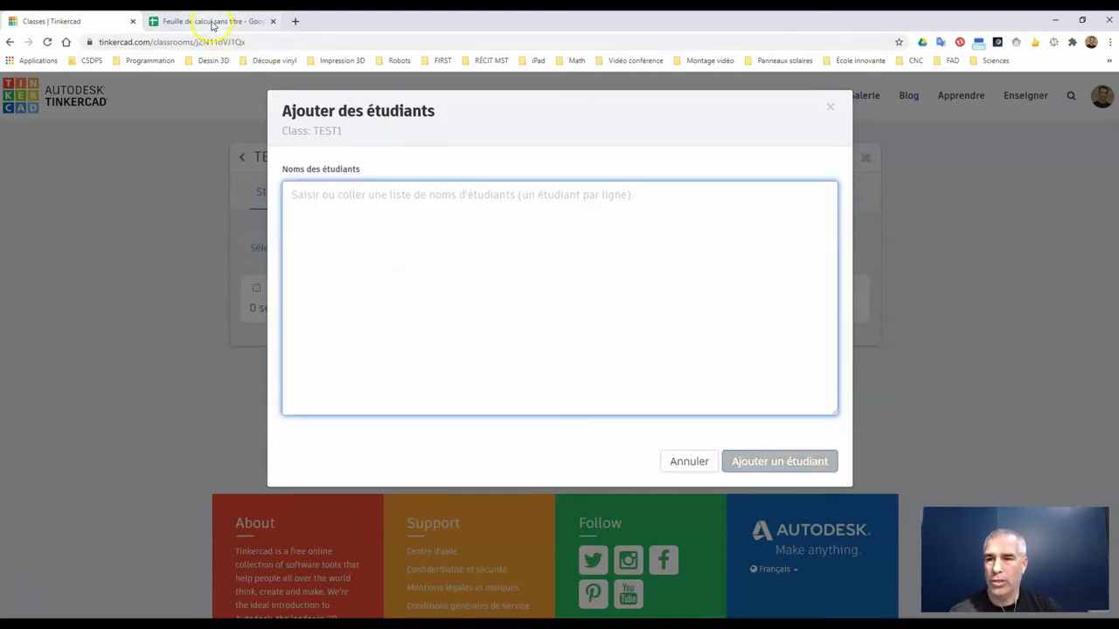
# Copy the student names in cells A2:B32 from the Google Sheets spreadsheet
pyautogui.click(211, 23)
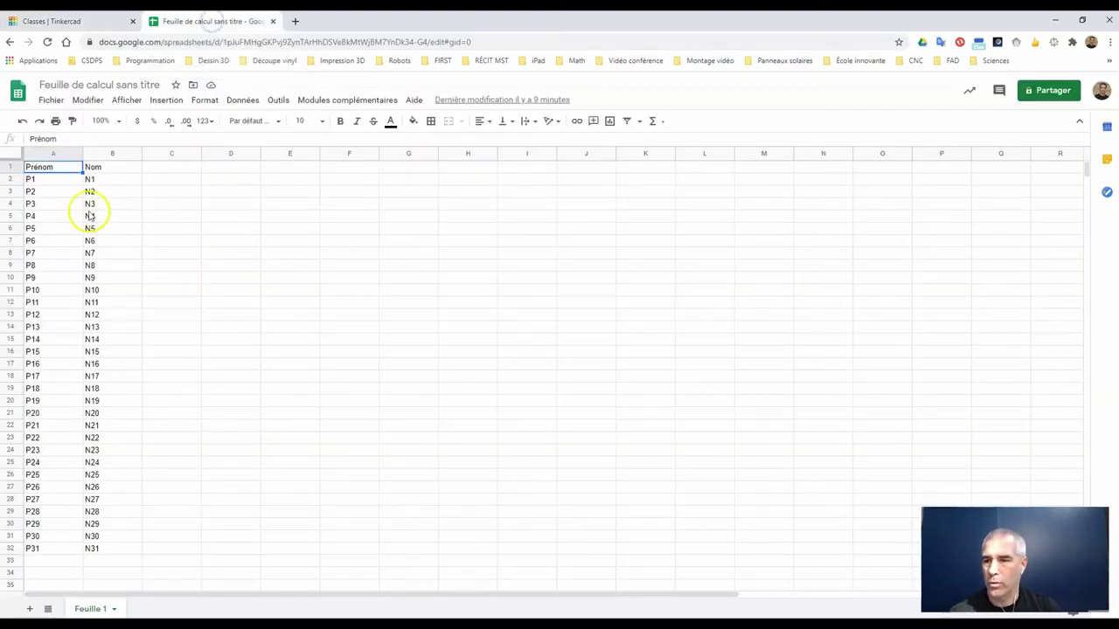
pyautogui.moveTo(35, 179); pyautogui.dragTo(130, 552)
pyautogui.rightClick(106, 337)
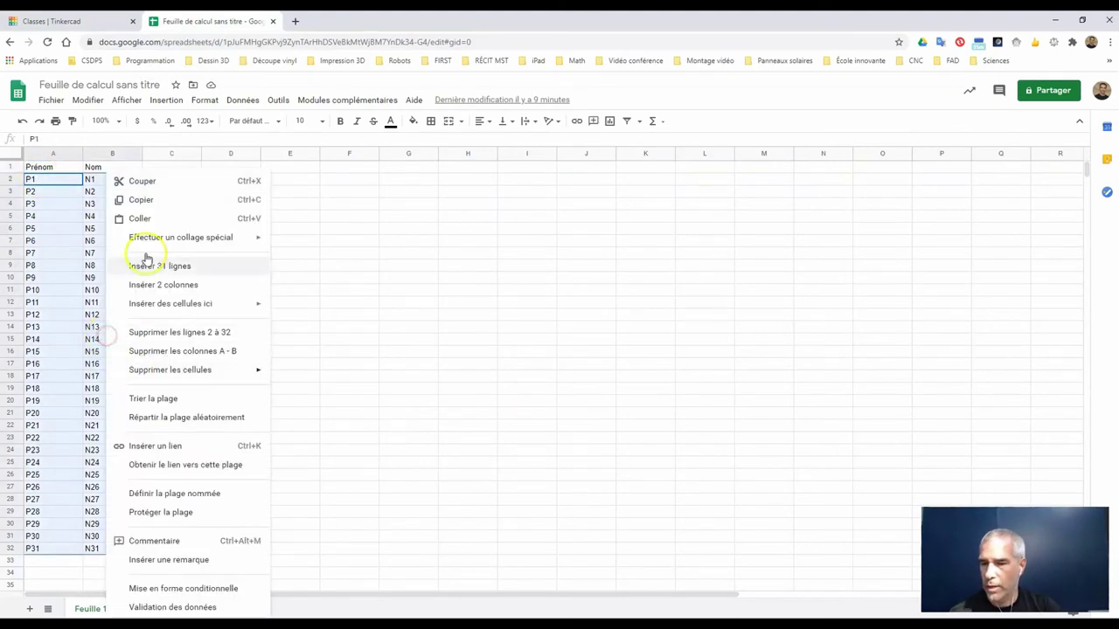
pyautogui.click(141, 200)
pyautogui.click(101, 22)
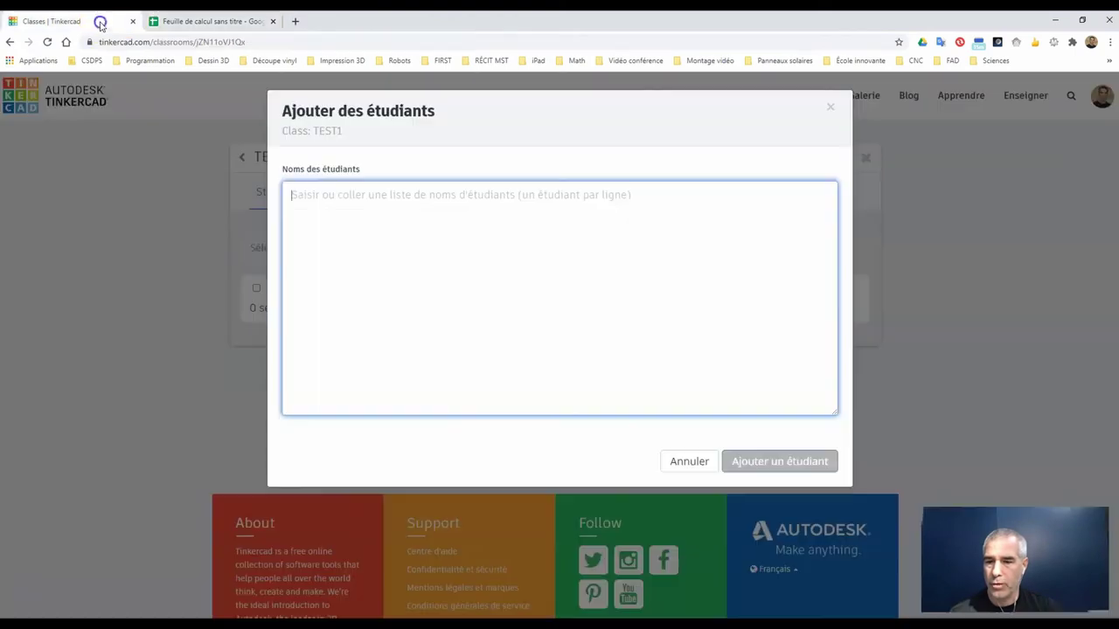
pyautogui.rightClick(335, 212)
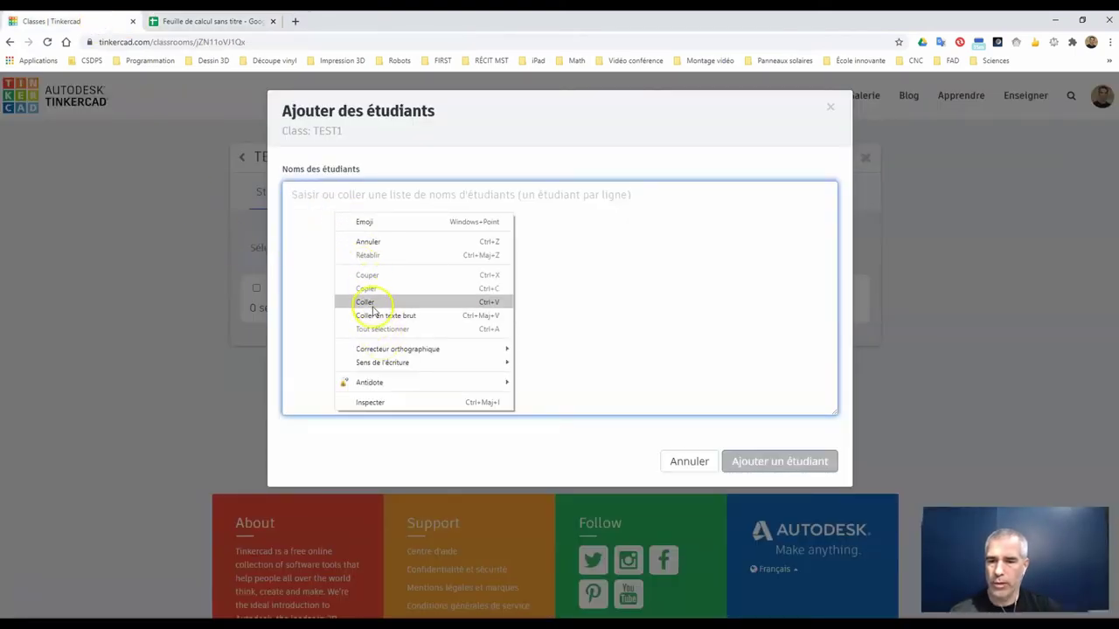
pyautogui.click(370, 299)
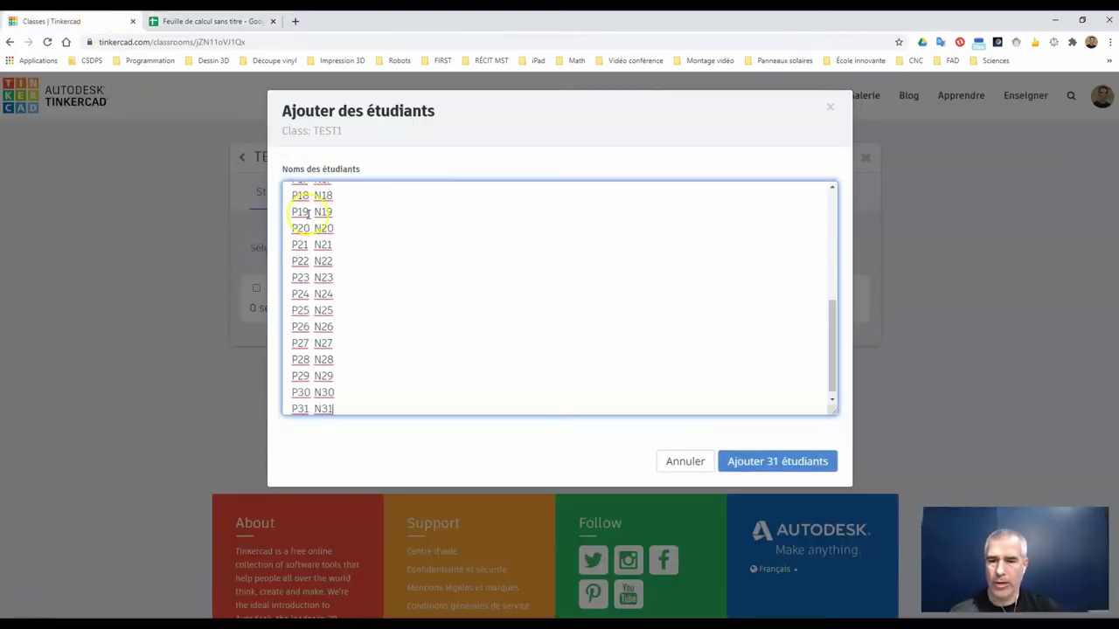
pyautogui.click(790, 464)
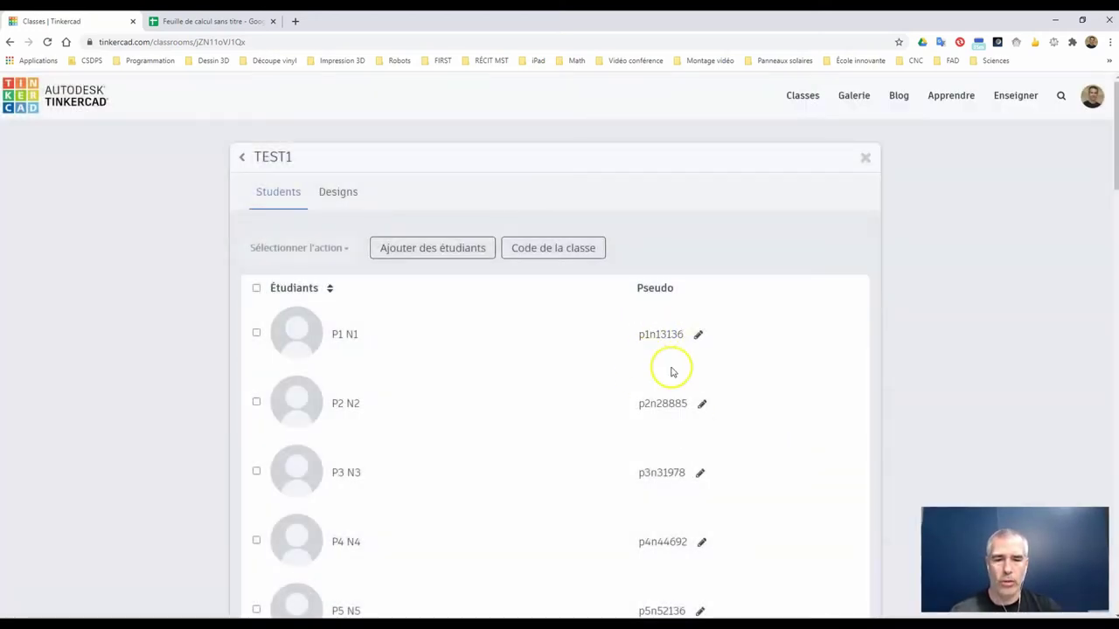
pyautogui.scroll(-1, 672, 376)
pyautogui.scroll(1, 673, 382)
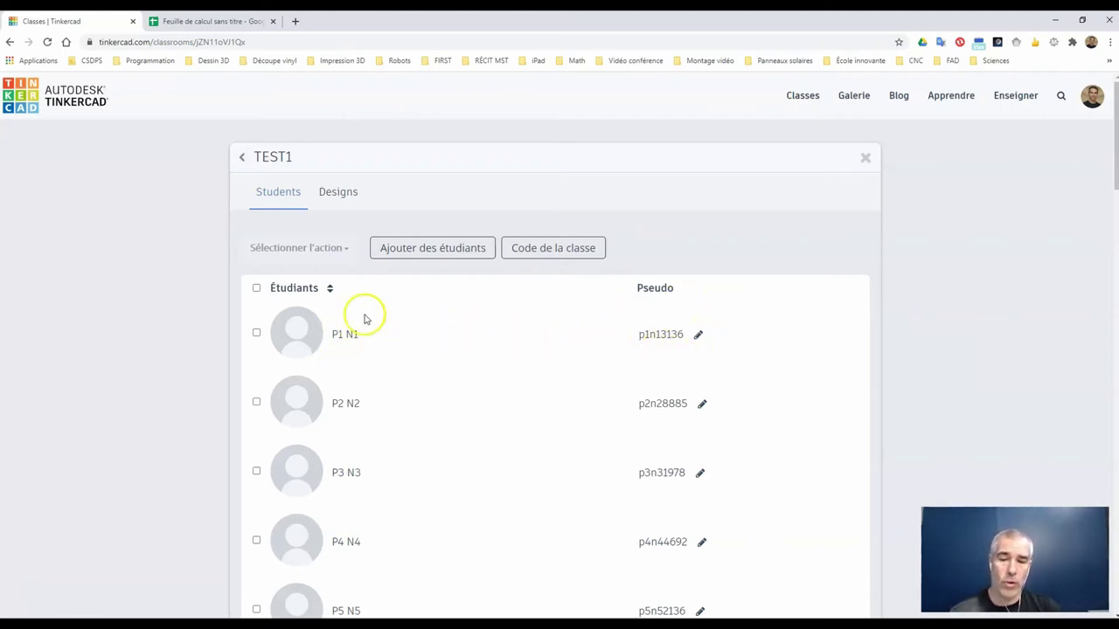
pyautogui.scroll(-1, 367, 341)
pyautogui.scroll(-1, 366, 348)
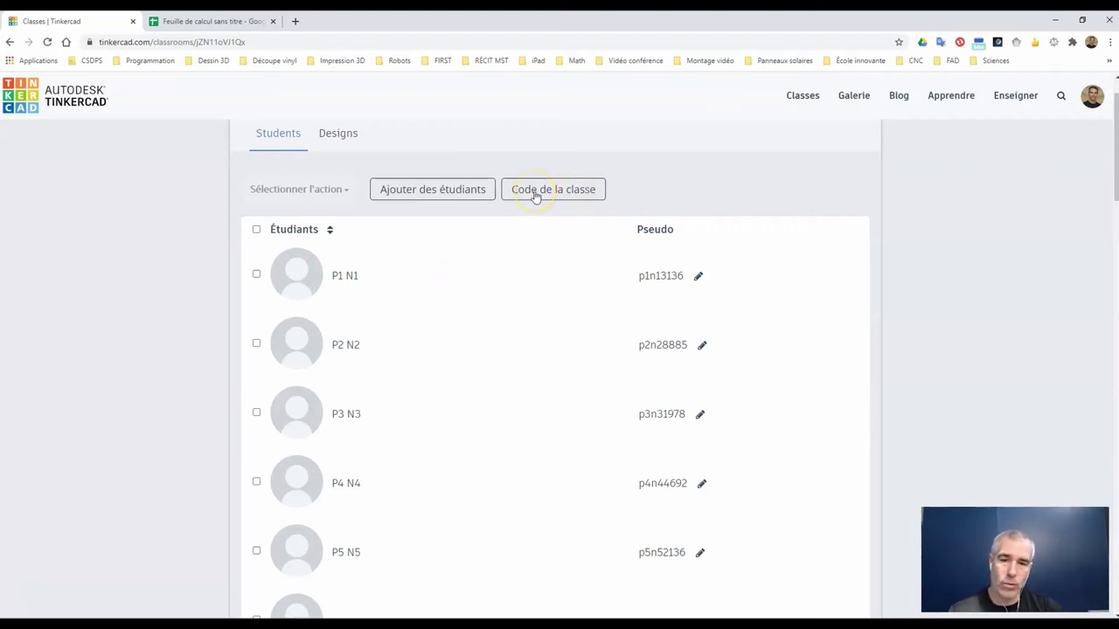
# Display the TEST1 class joining code
pyautogui.click(524, 195)
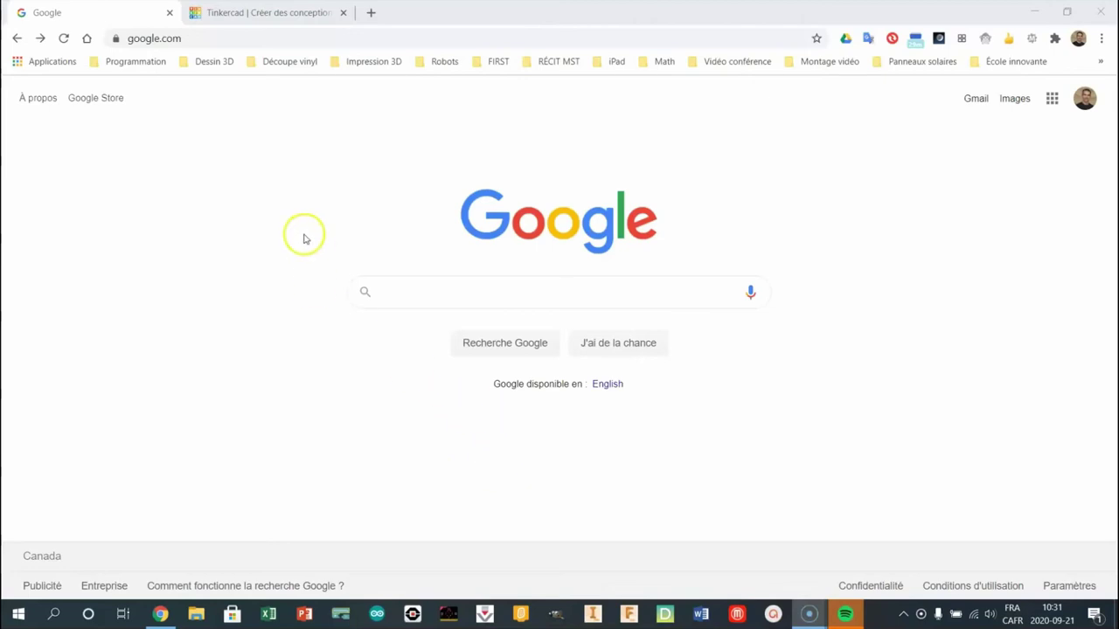
# Join RÉCIT MST through the pasted class link, entering the student's nickname
pyautogui.click(183, 37)
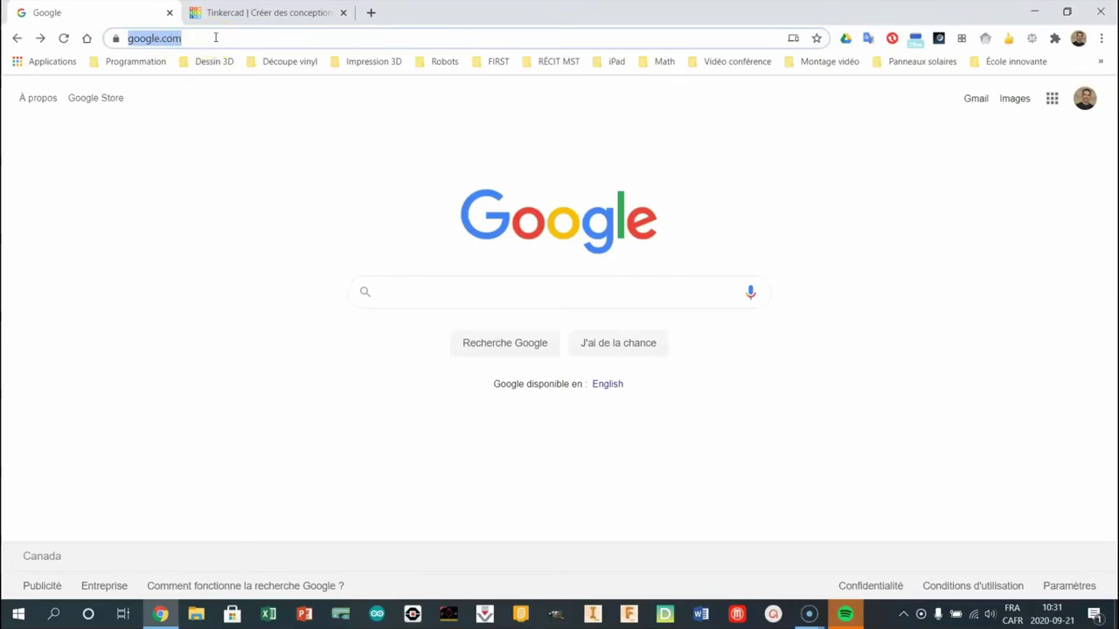
pyautogui.hotkey('ctrl', 'v')
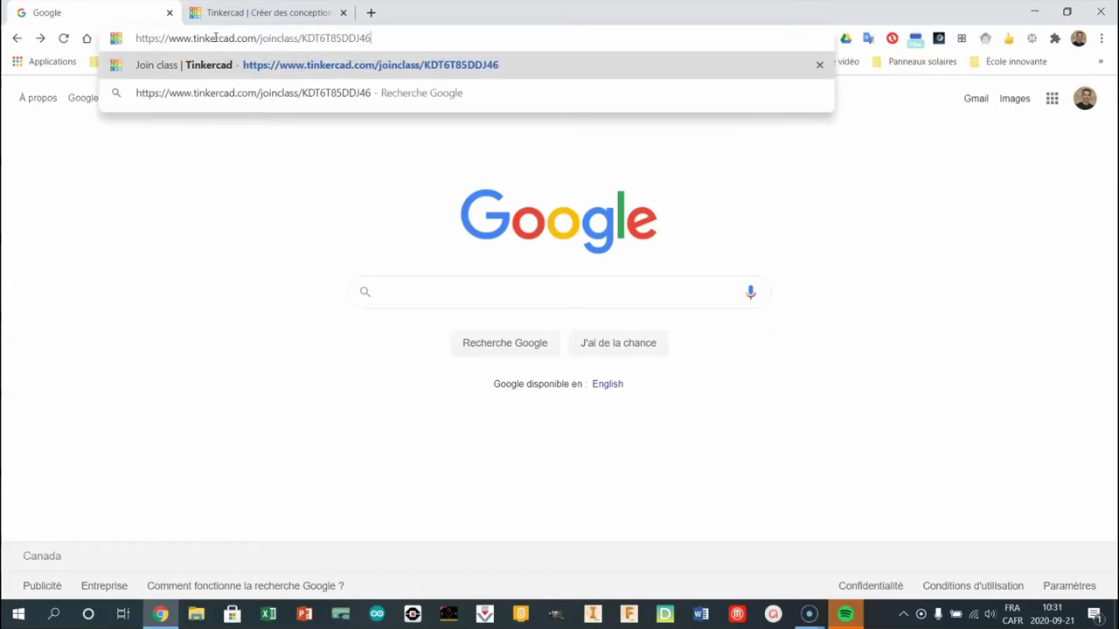
pyautogui.press('Return')
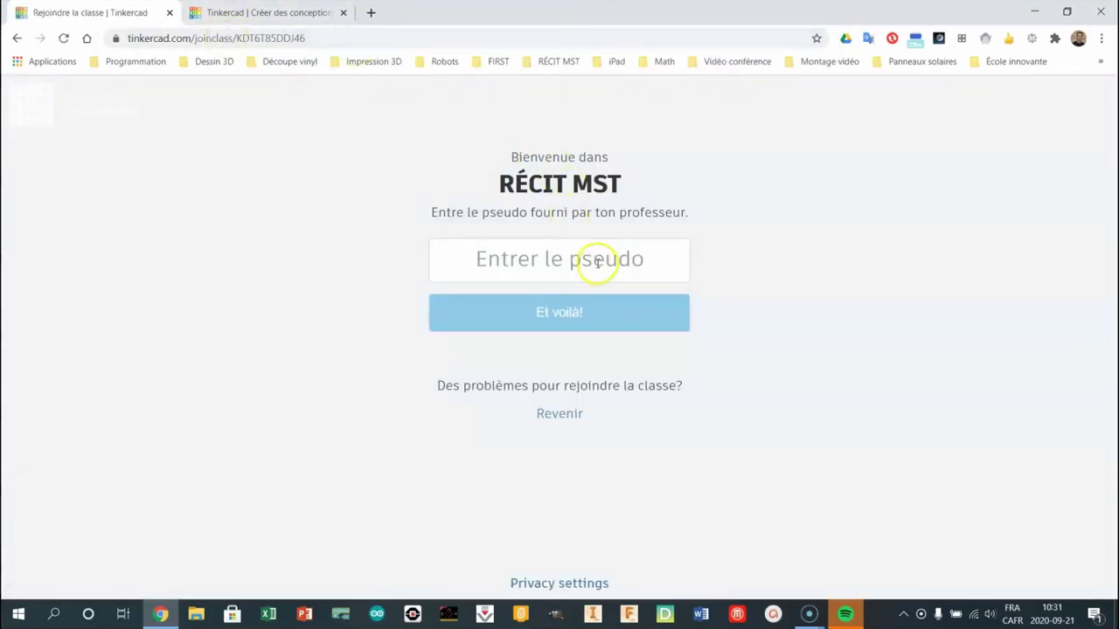
pyautogui.click(597, 260)
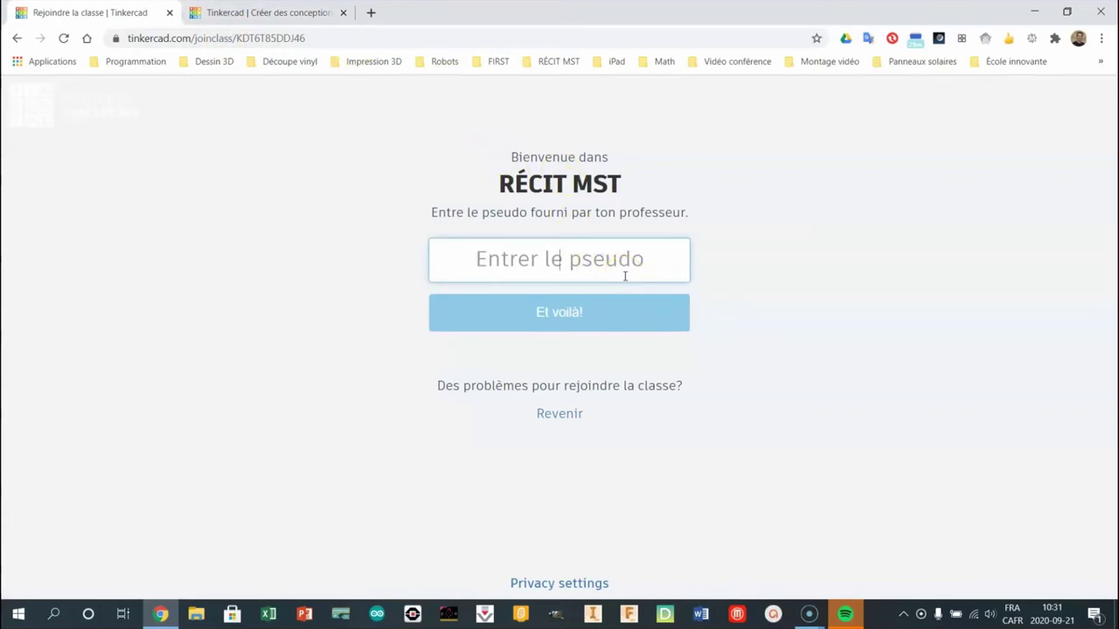
pyautogui.write('mariecur')
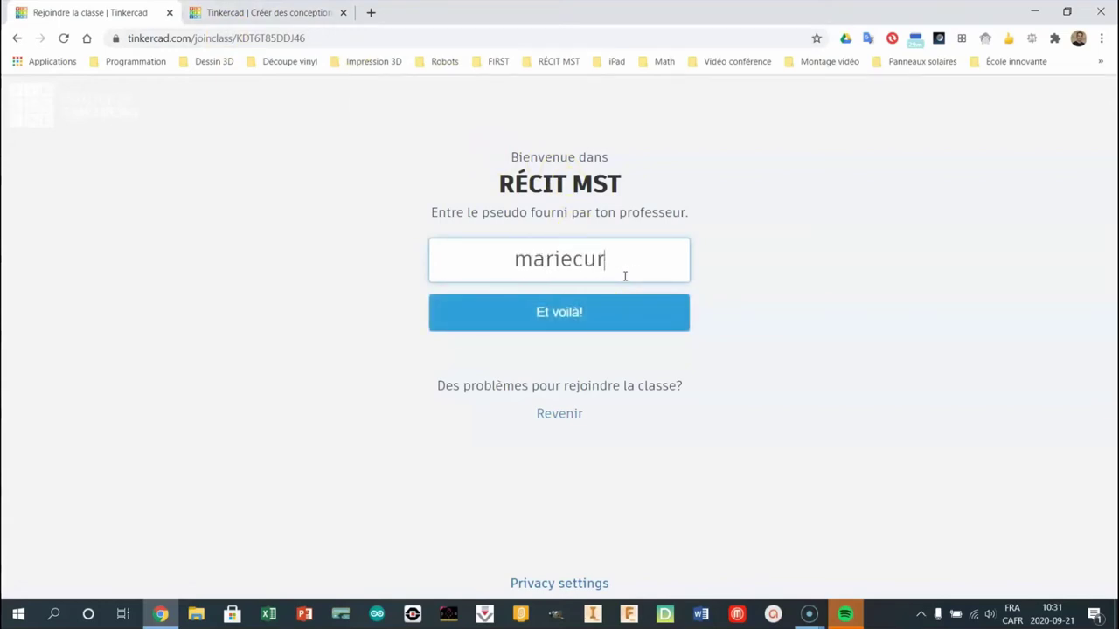
pyautogui.write('ie')
pyautogui.write('7419')
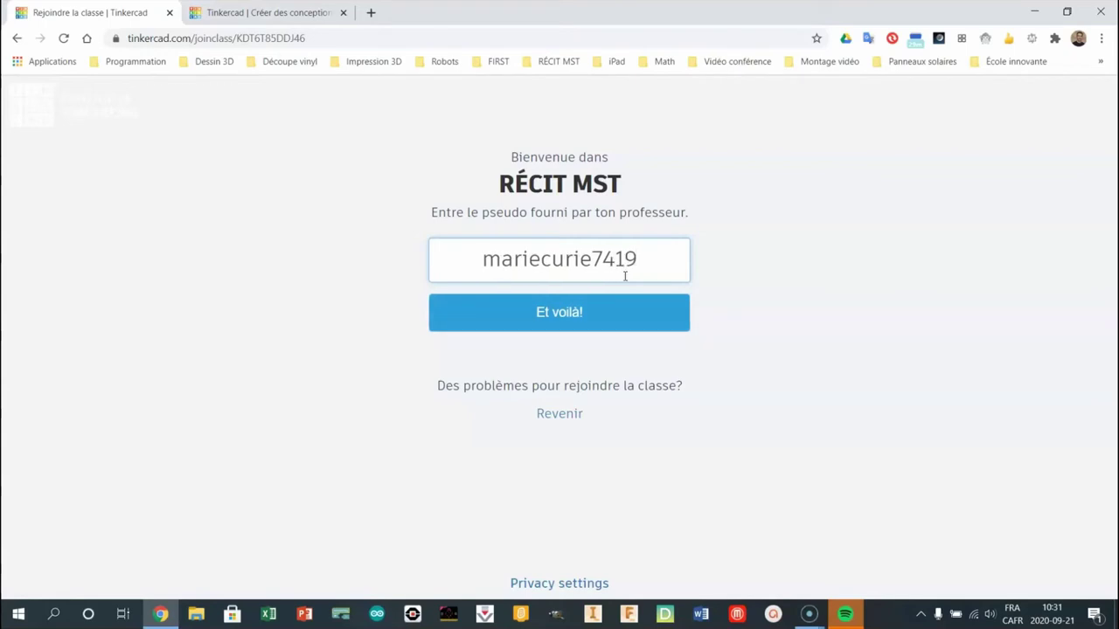
pyautogui.press('Return')
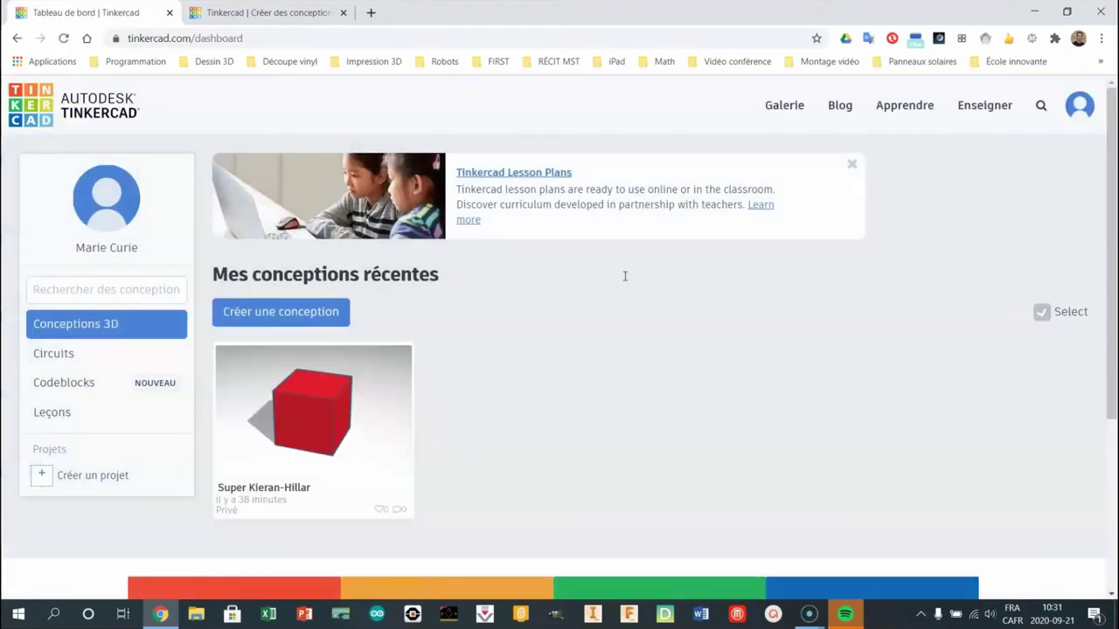
pyautogui.moveTo(409, 442)
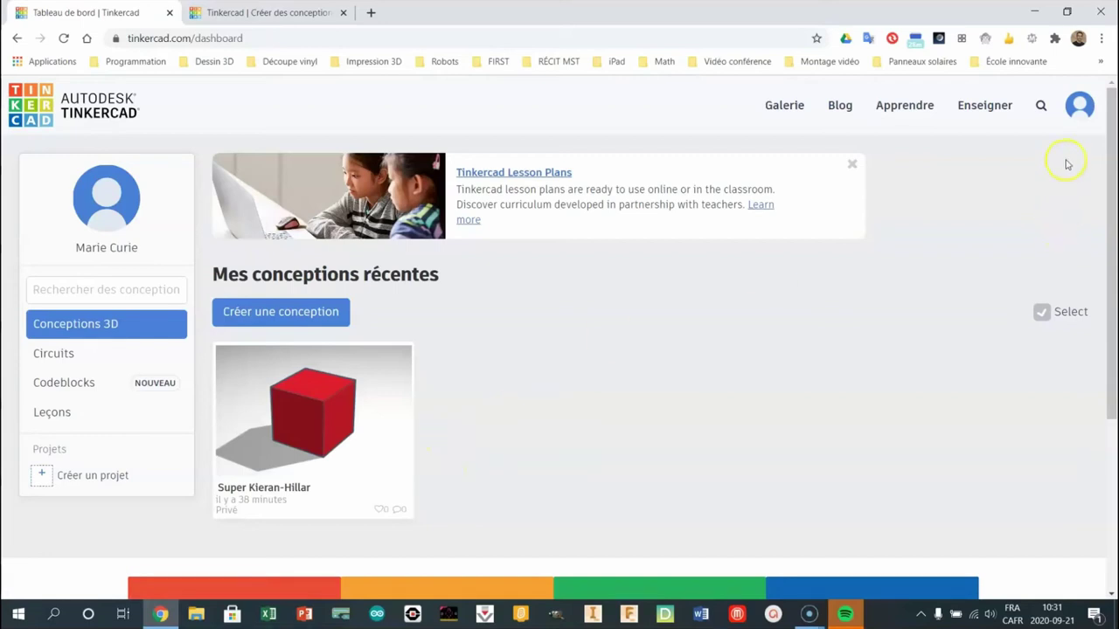
pyautogui.click(1079, 109)
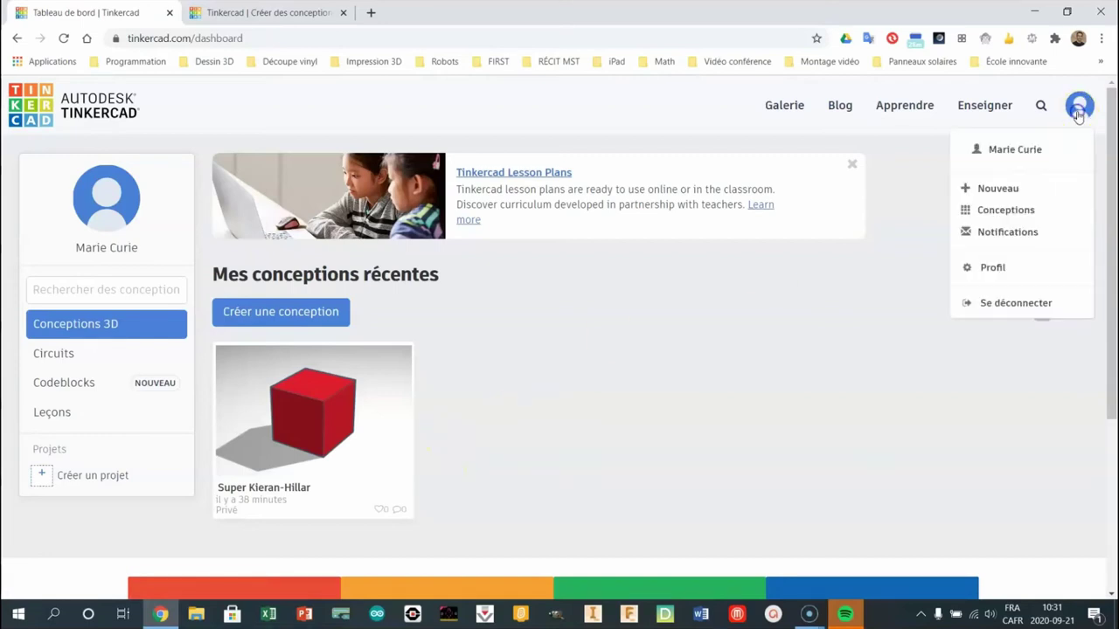
# Sign the student out, close the extra tab, and open the sign-in page
pyautogui.click(1008, 303)
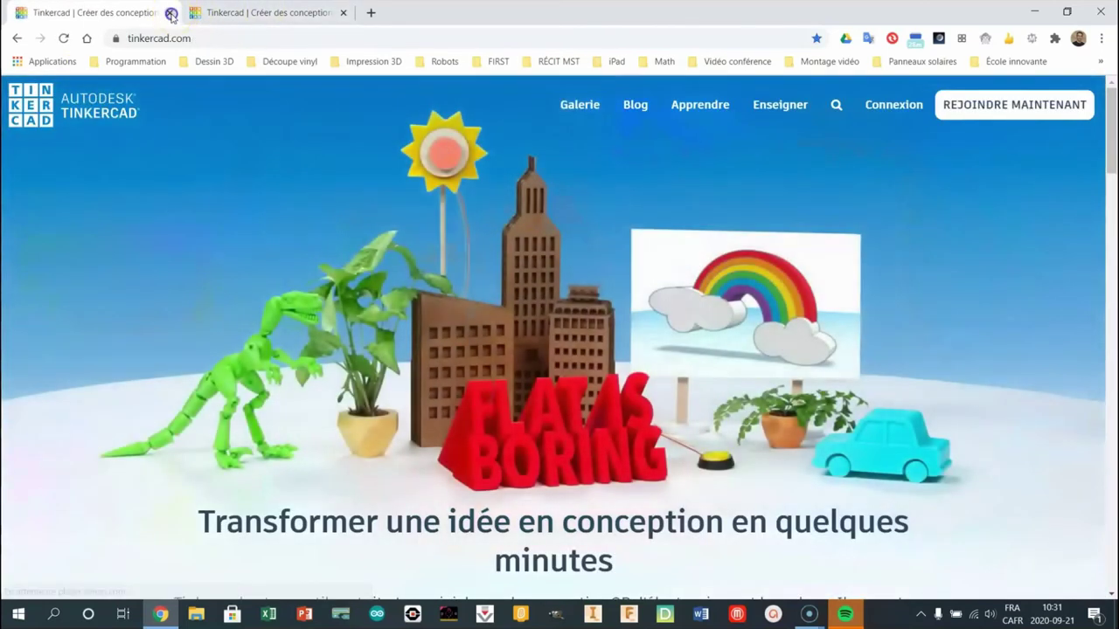
pyautogui.click(171, 13)
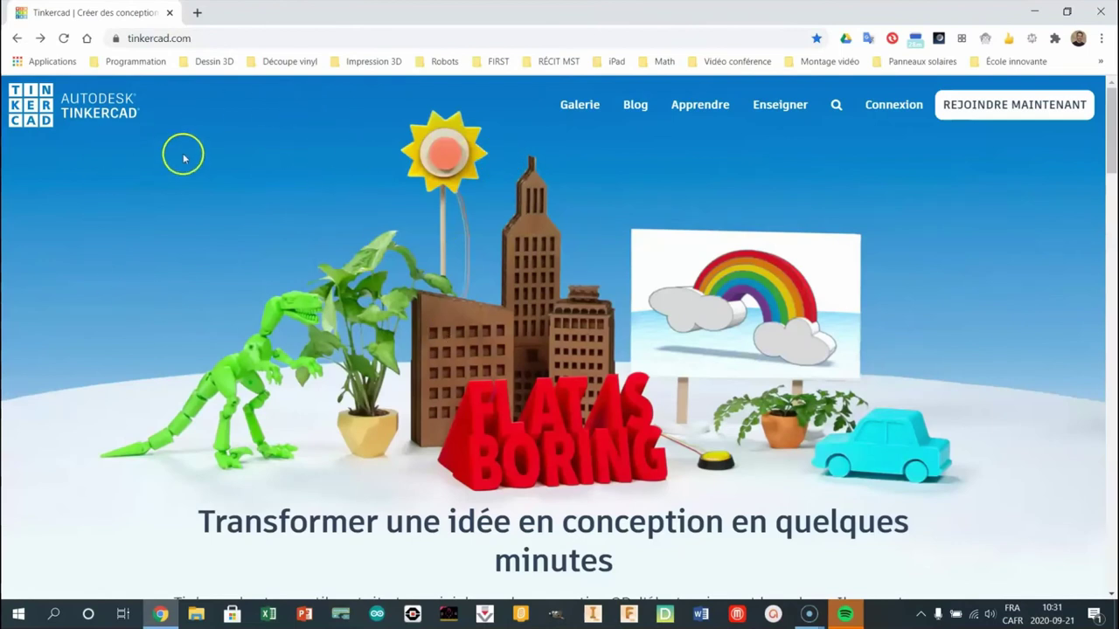
pyautogui.click(914, 116)
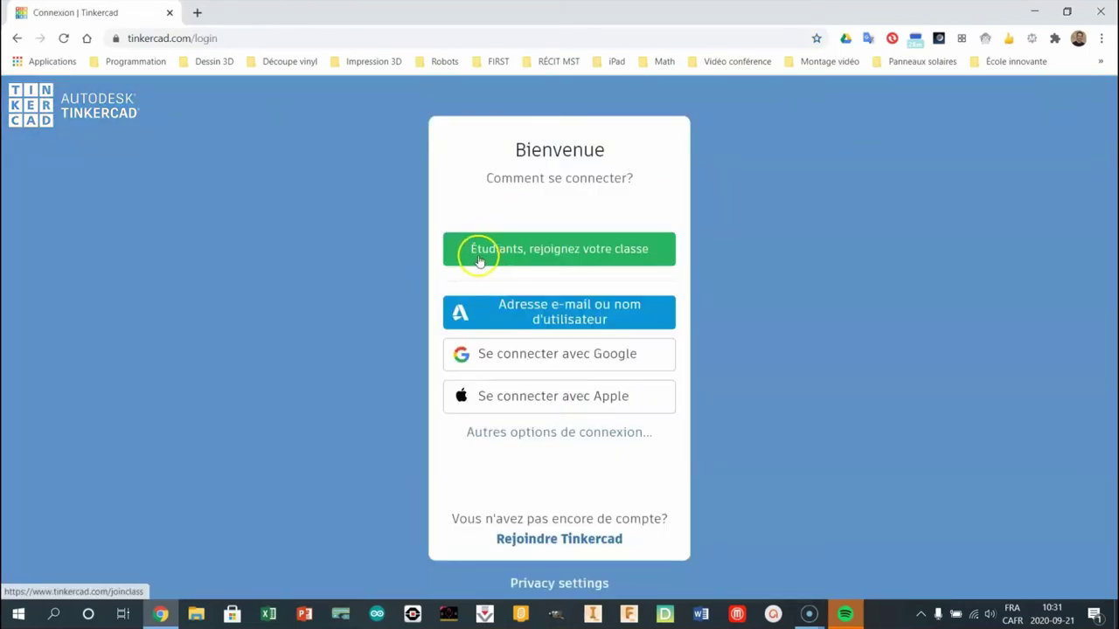
# Open the student class-code entry page, paste the class link into the code field, then clear it
pyautogui.click(558, 254)
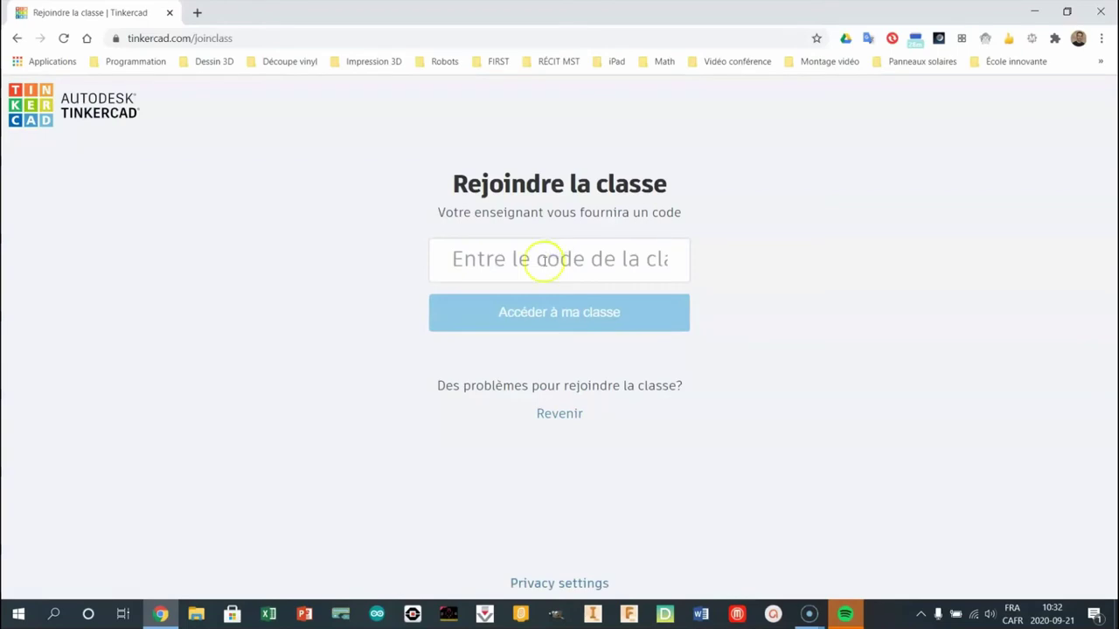
pyautogui.click(555, 262)
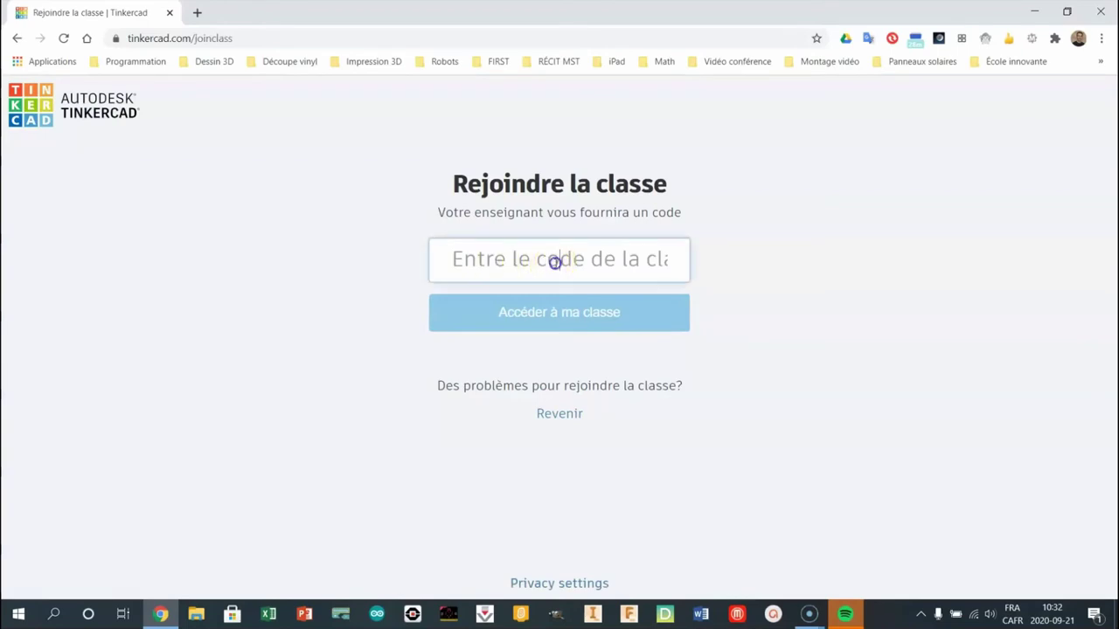
pyautogui.click(560, 262)
pyautogui.write('HTTP SWWW TINK')
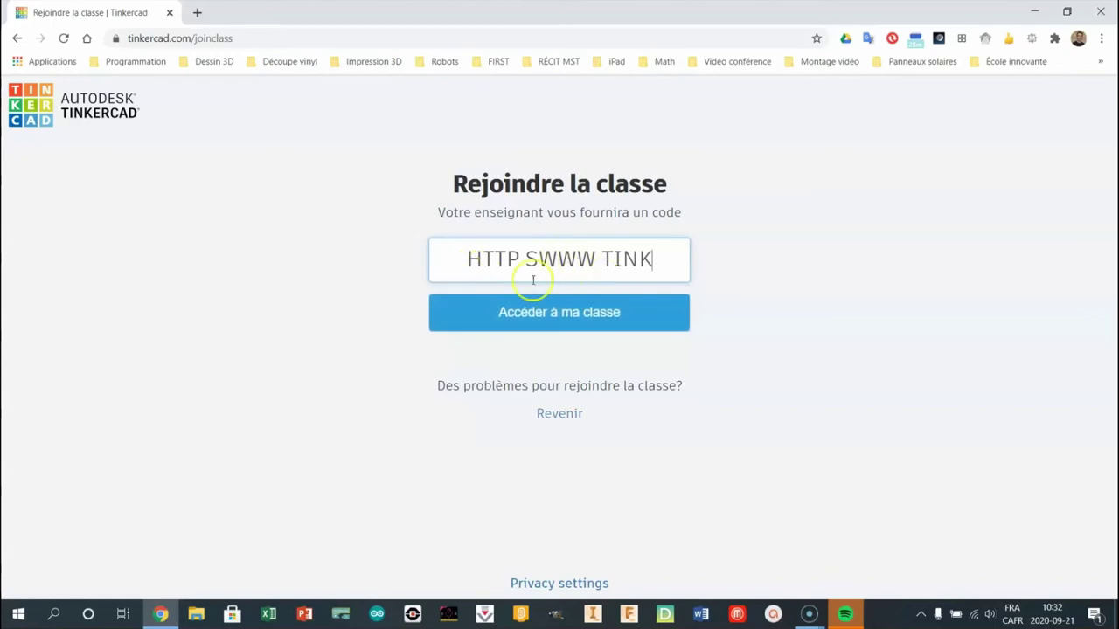
pyautogui.click(464, 258)
pyautogui.press('Delete')
pyautogui.press('Delete')
pyautogui.press('Delete')
pyautogui.press('Delete')
pyautogui.press('Delete')
pyautogui.press('Delete')
pyautogui.press('Delete')
pyautogui.press('Delete')
pyautogui.press('Delete')
pyautogui.press('Delete')
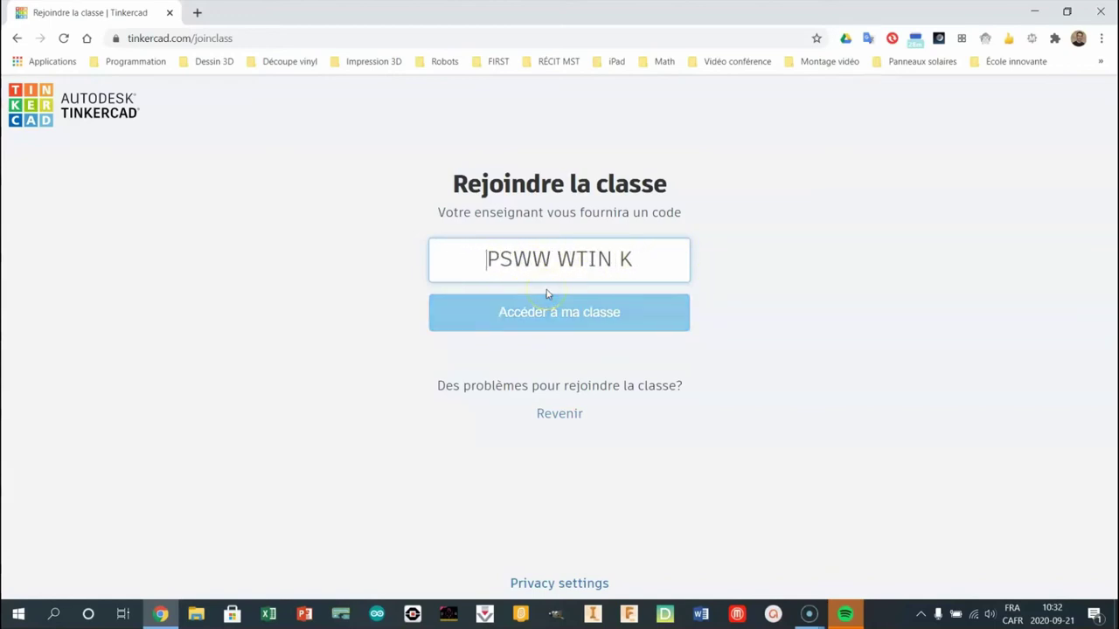
pyautogui.press('Delete')
pyautogui.press('Delete')
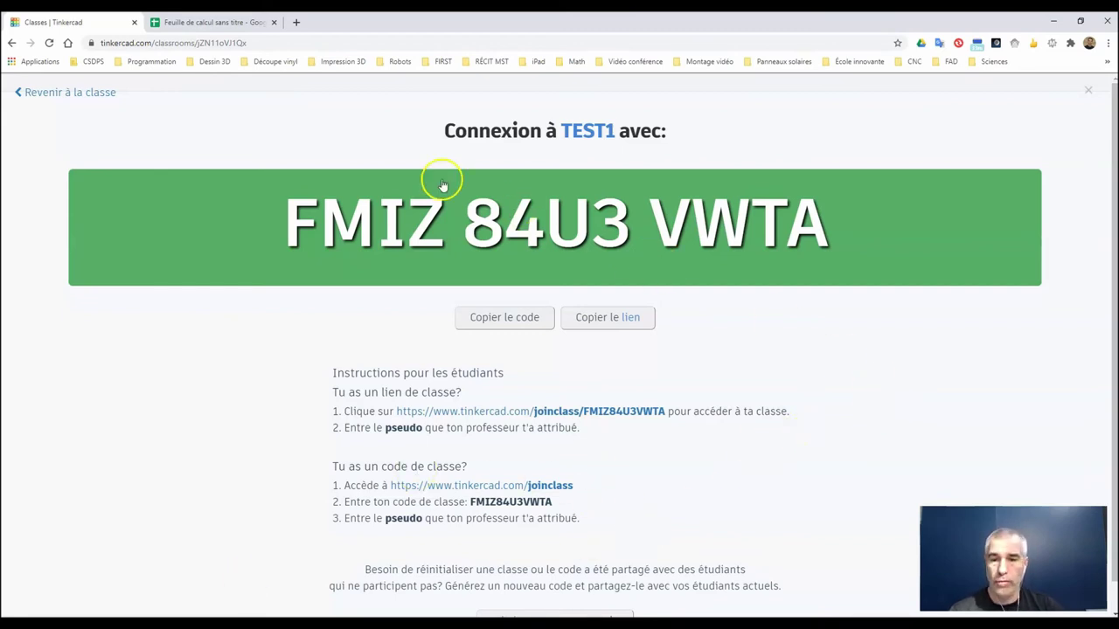
# Return from the TEST1 code page to the Mes classes list
pyautogui.click(43, 94)
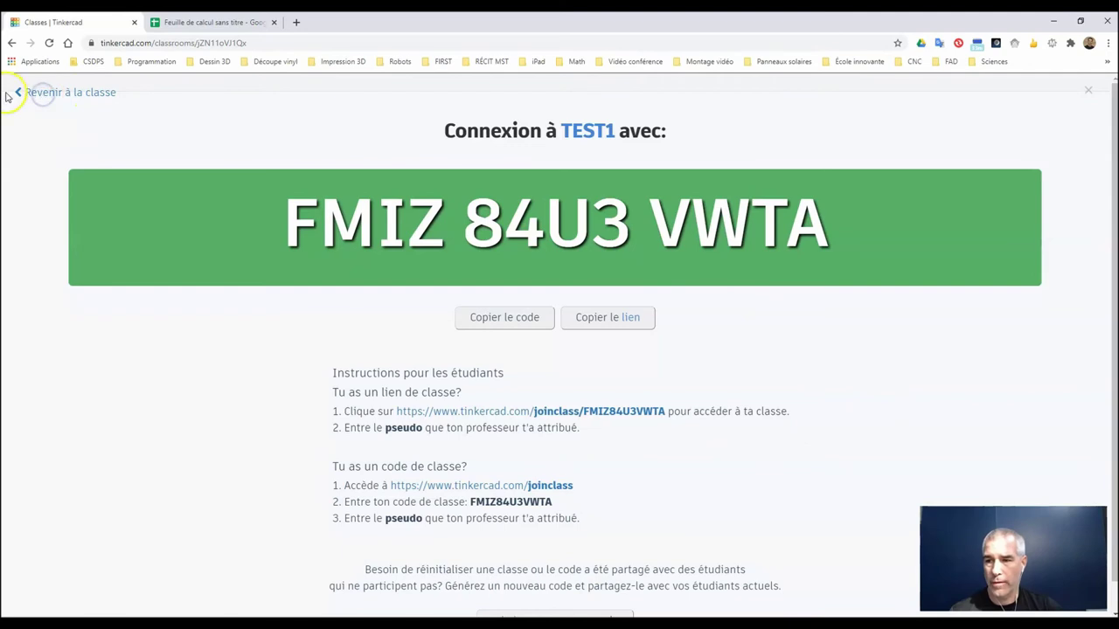
pyautogui.click(78, 92)
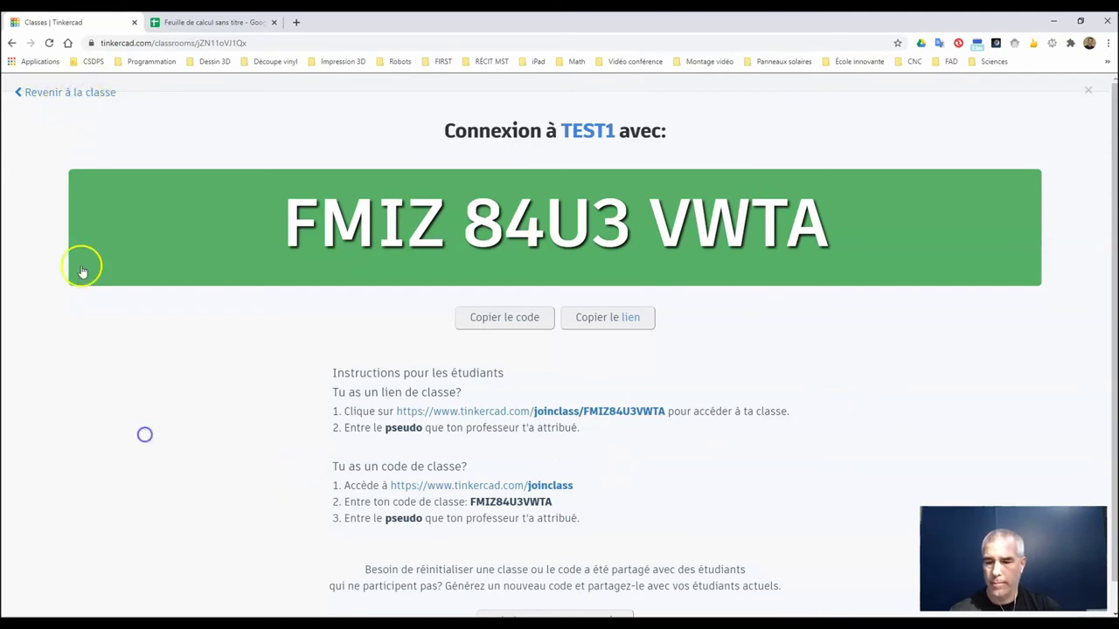
pyautogui.click(11, 42)
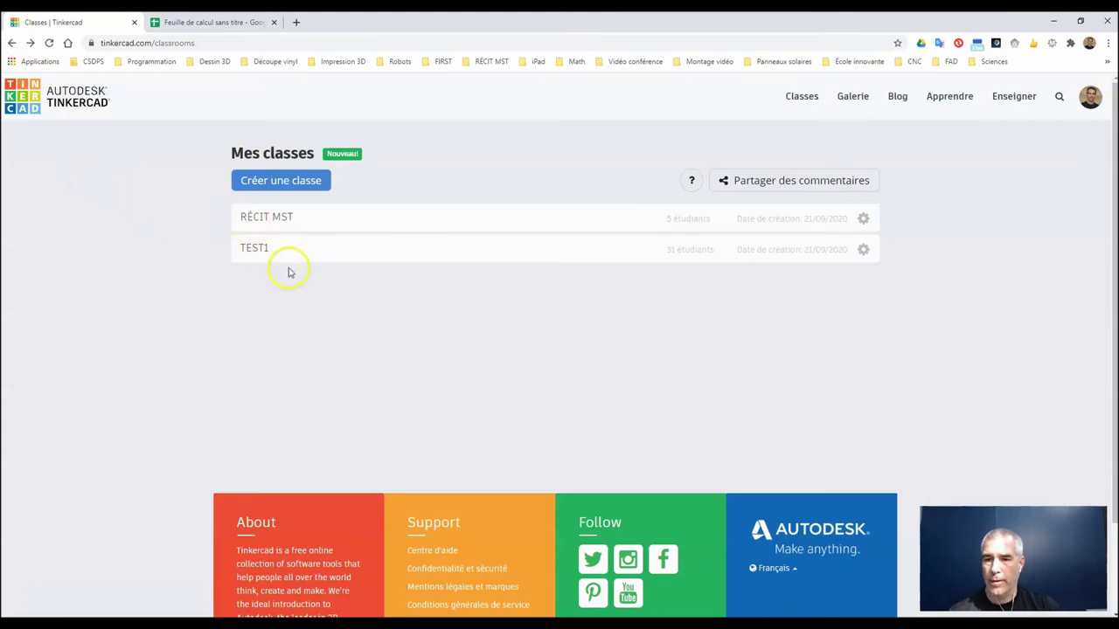
# Open a RÉCIT MST student's profile and show her Circuits tab
pyautogui.click(255, 220)
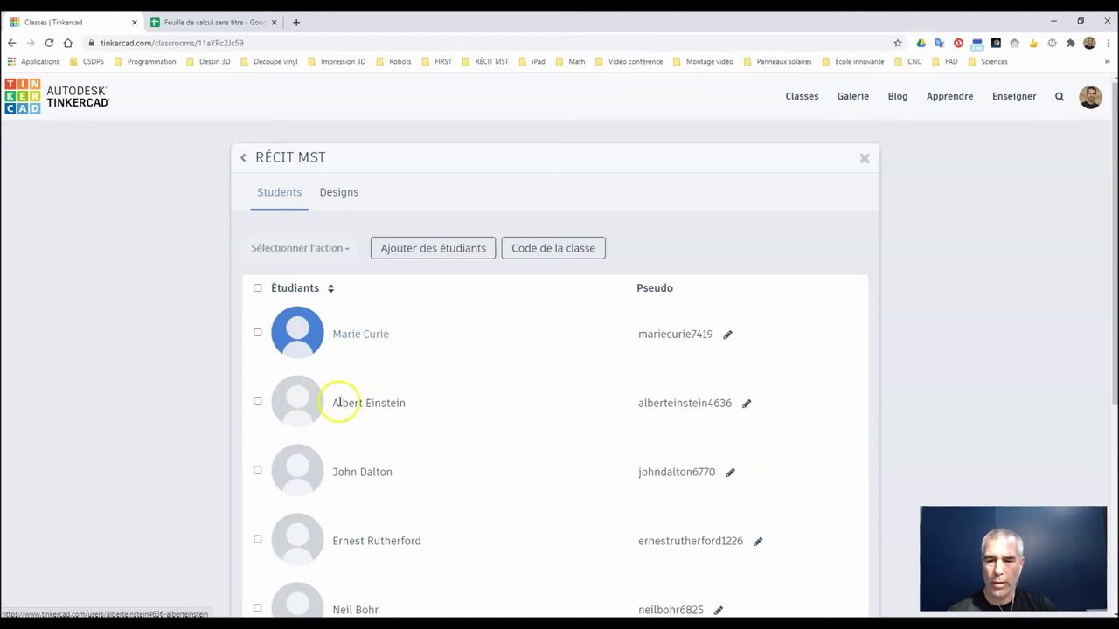
pyautogui.click(366, 336)
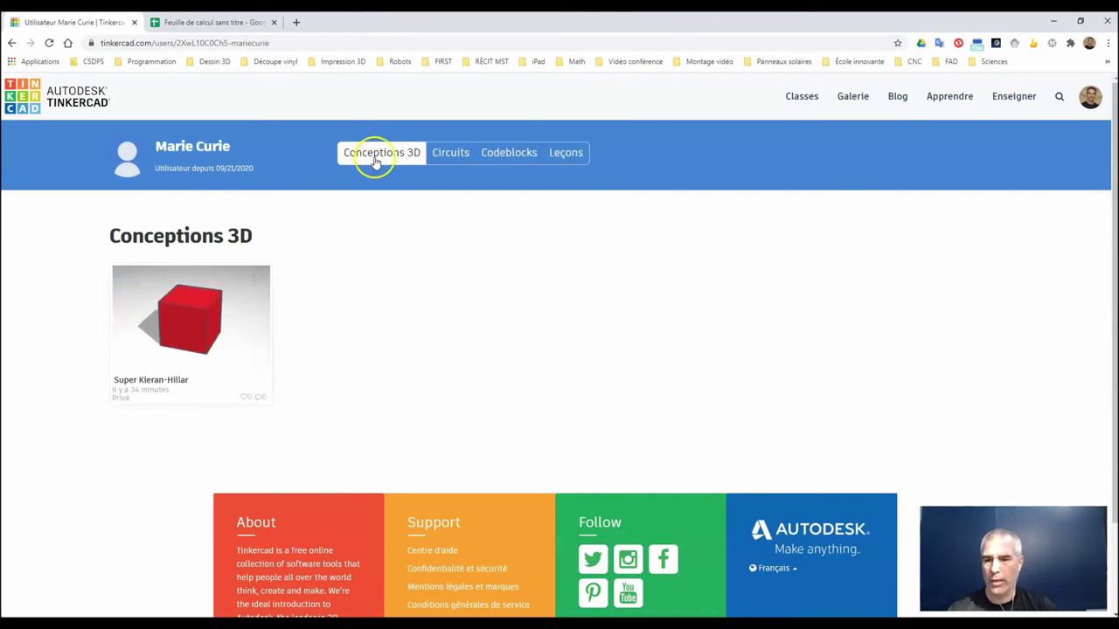
pyautogui.click(450, 154)
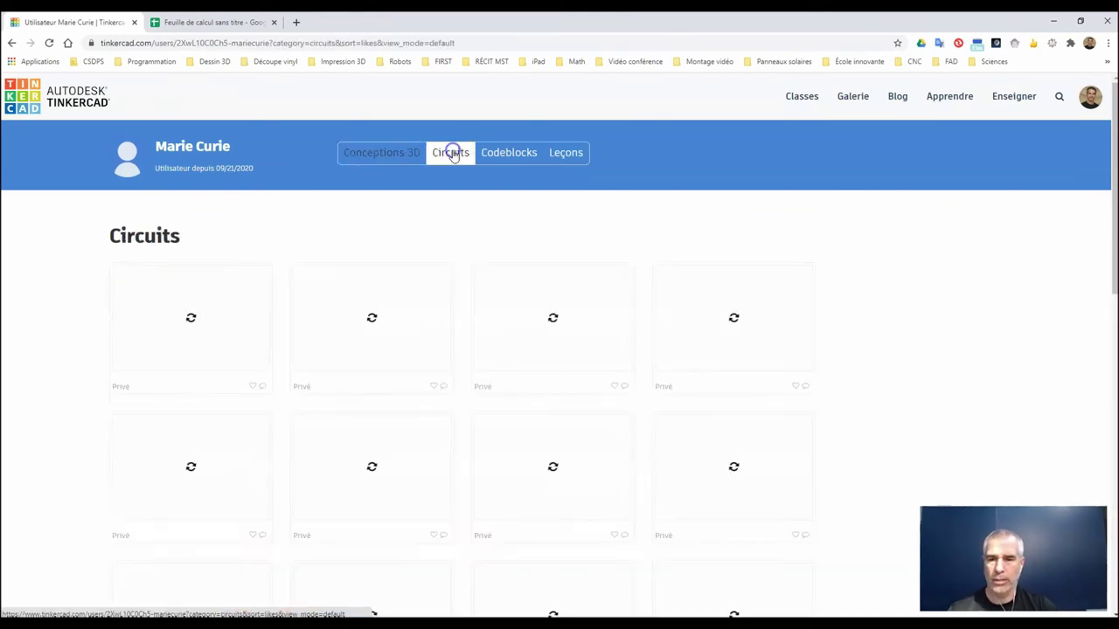
# Preview the 'test' Arduino and breadboard circuit twice, closing the preview each time
pyautogui.moveTo(208, 368)
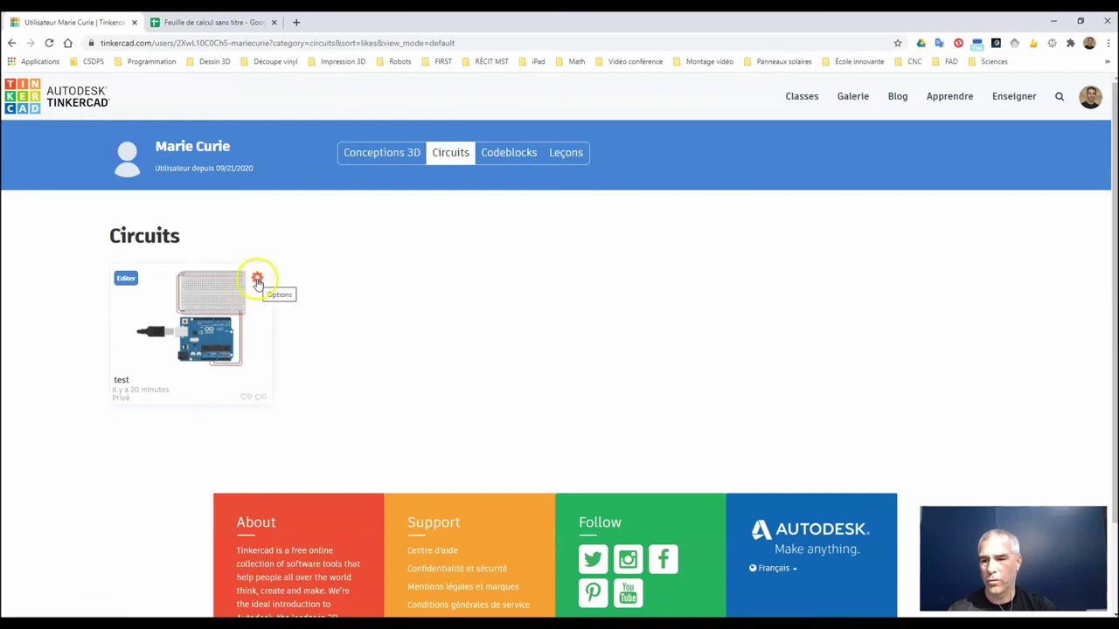
pyautogui.click(218, 316)
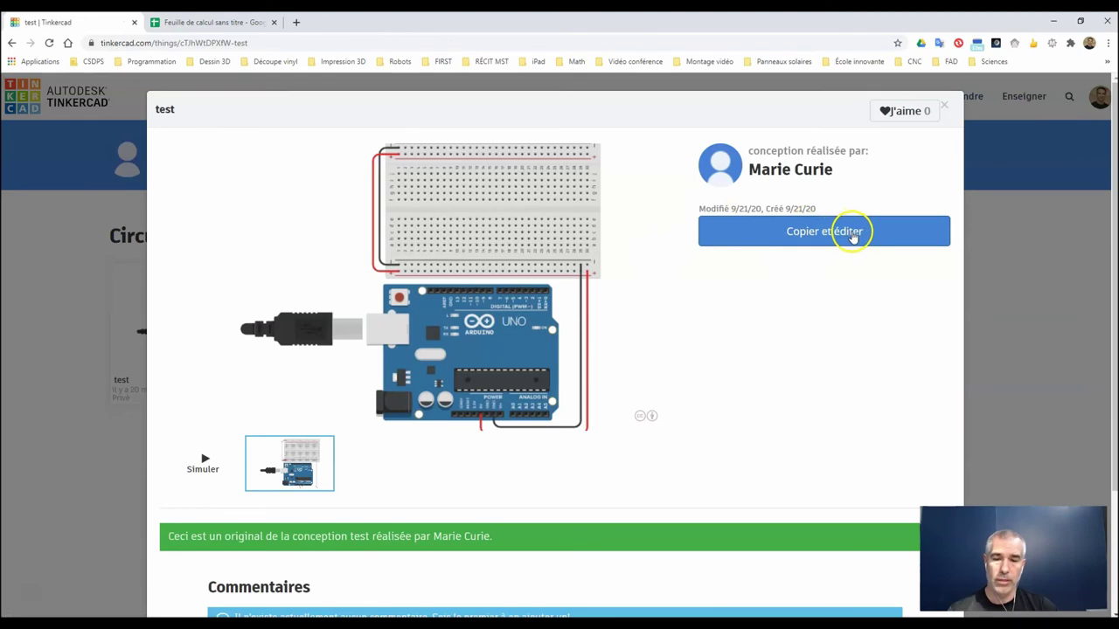
pyautogui.click(946, 105)
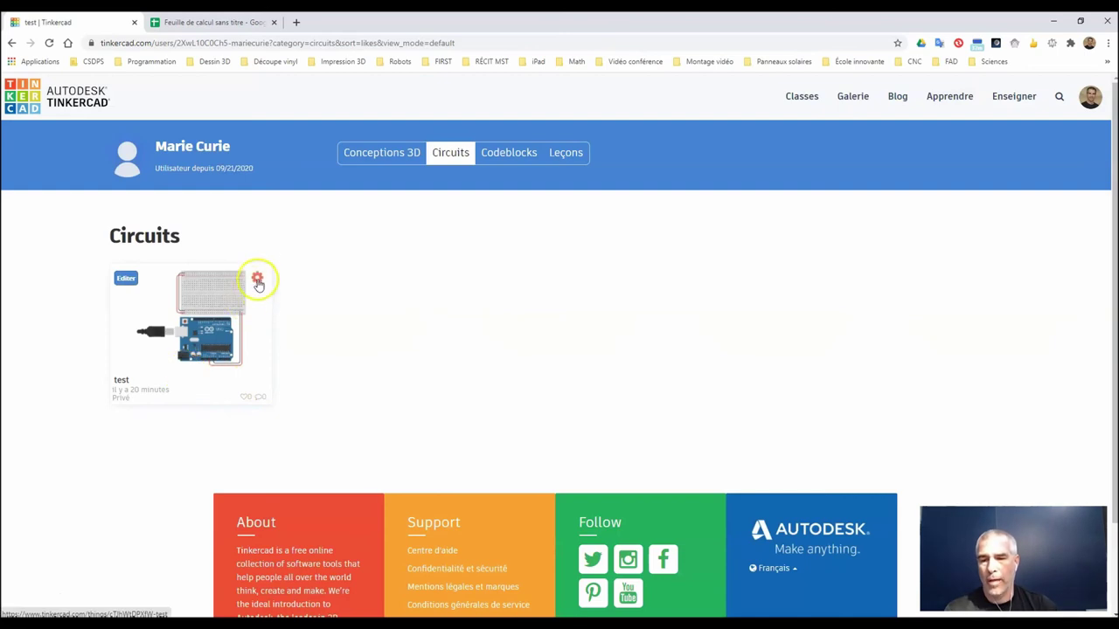
pyautogui.click(255, 280)
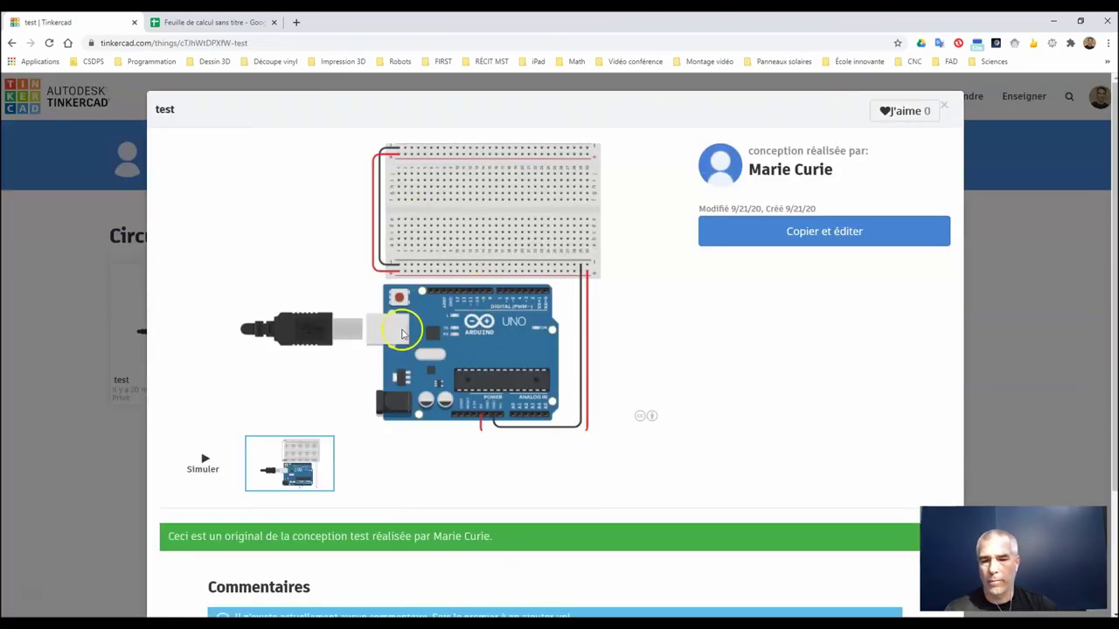
pyautogui.click(945, 106)
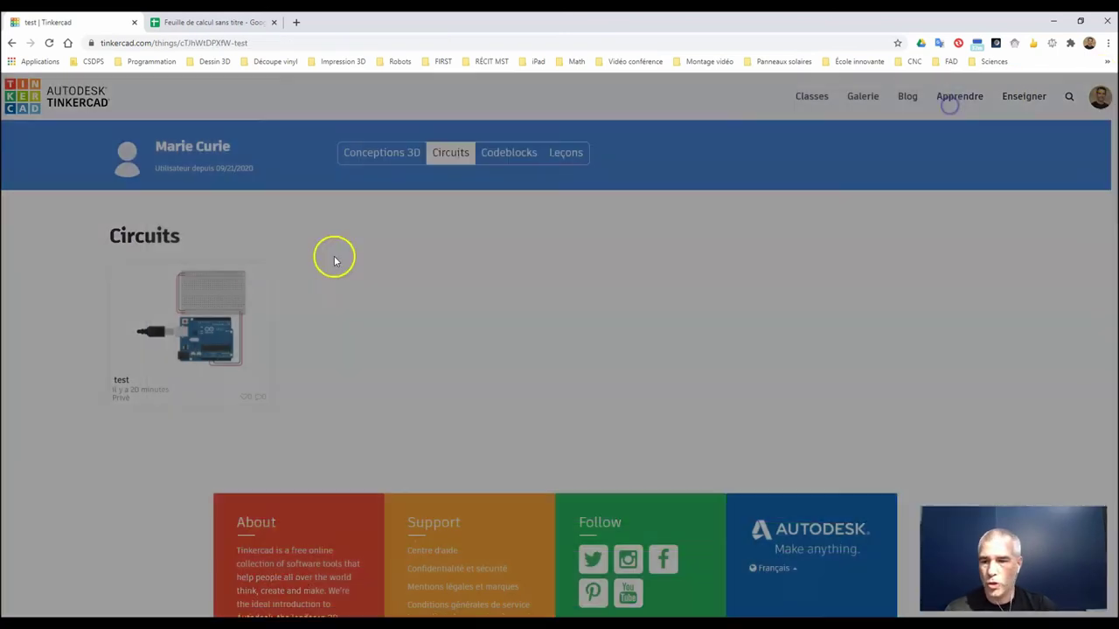
# Open the test circuit in the editor and place a capacitor and a 9V battery beside the breadboard
pyautogui.click(126, 278)
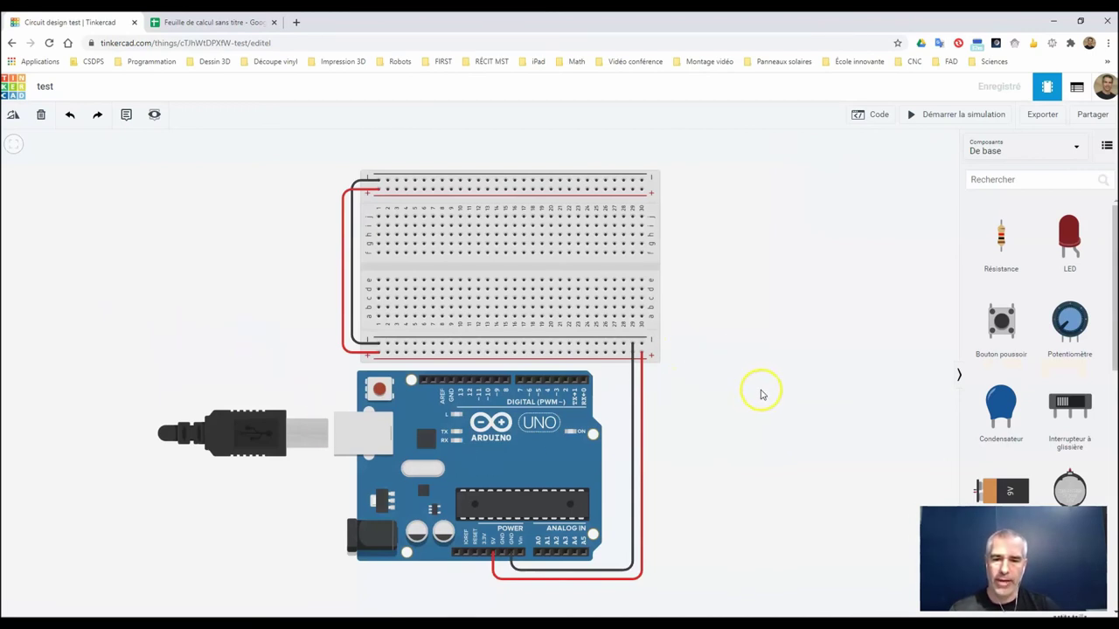
pyautogui.click(712, 319)
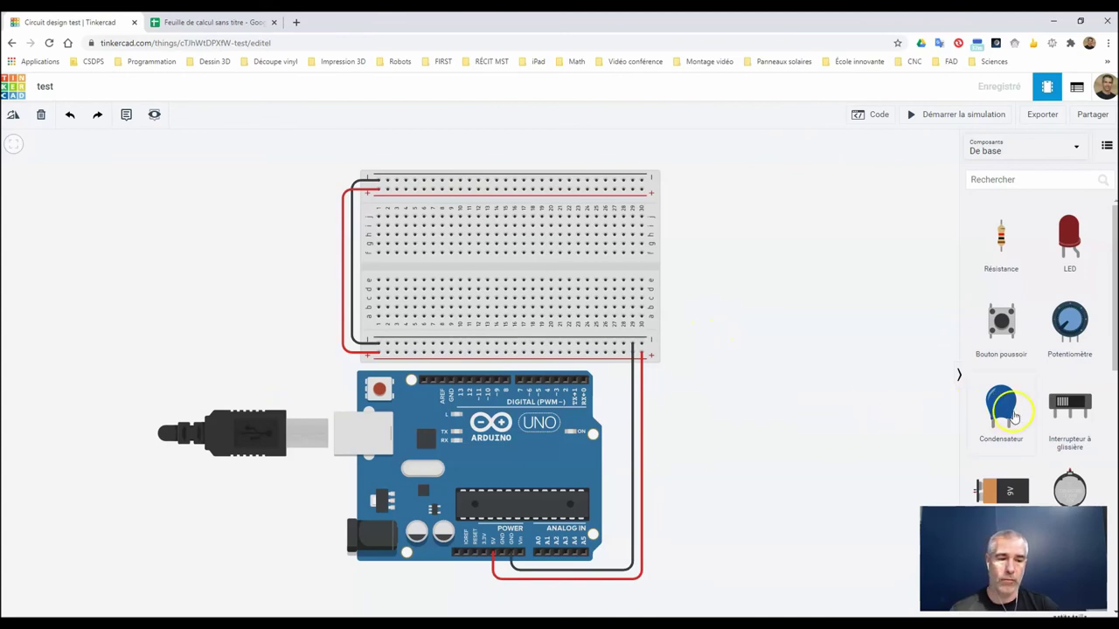
pyautogui.moveTo(1013, 417); pyautogui.dragTo(731, 264)
pyautogui.click(817, 310)
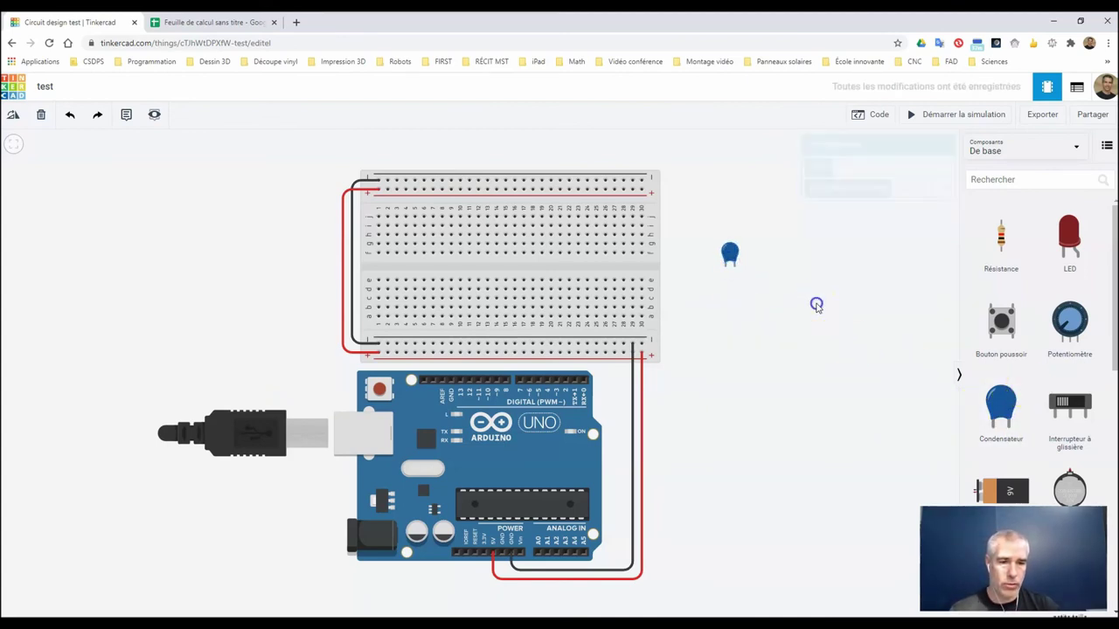
pyautogui.moveTo(1004, 488); pyautogui.dragTo(694, 374)
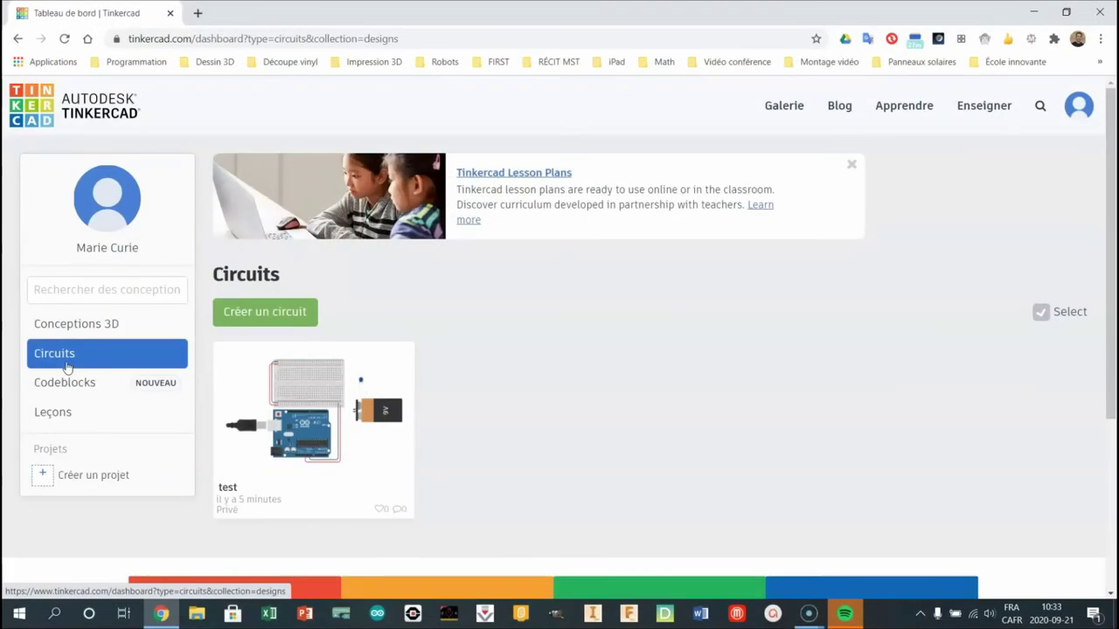
# Reload the Circuits list and open the test circuit from the teacher's Circuits dashboard
pyautogui.click(78, 362)
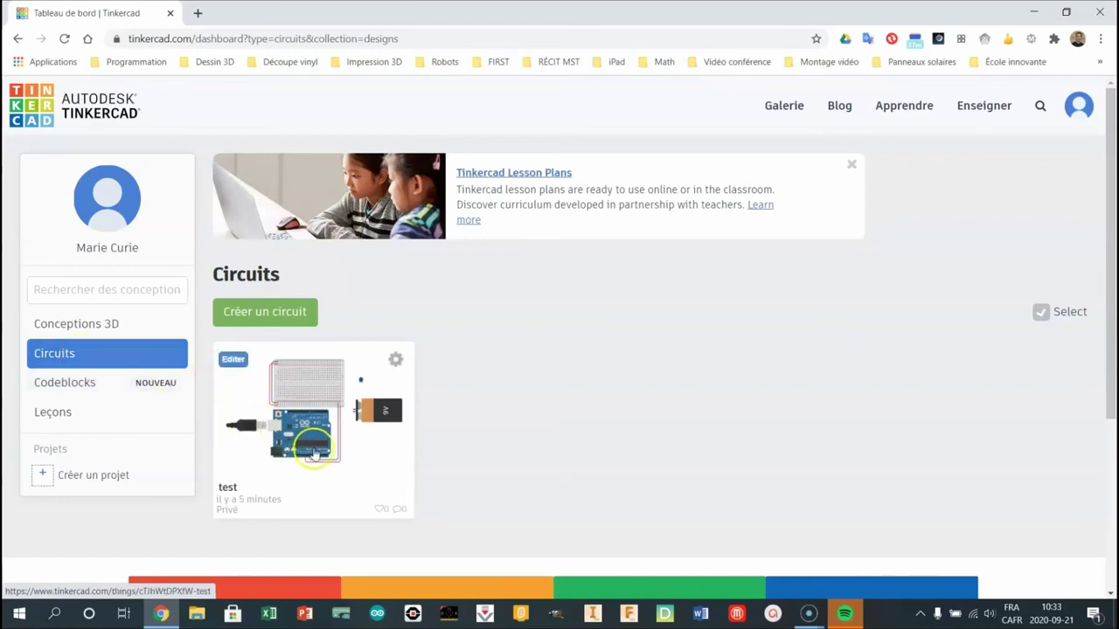
pyautogui.click(233, 361)
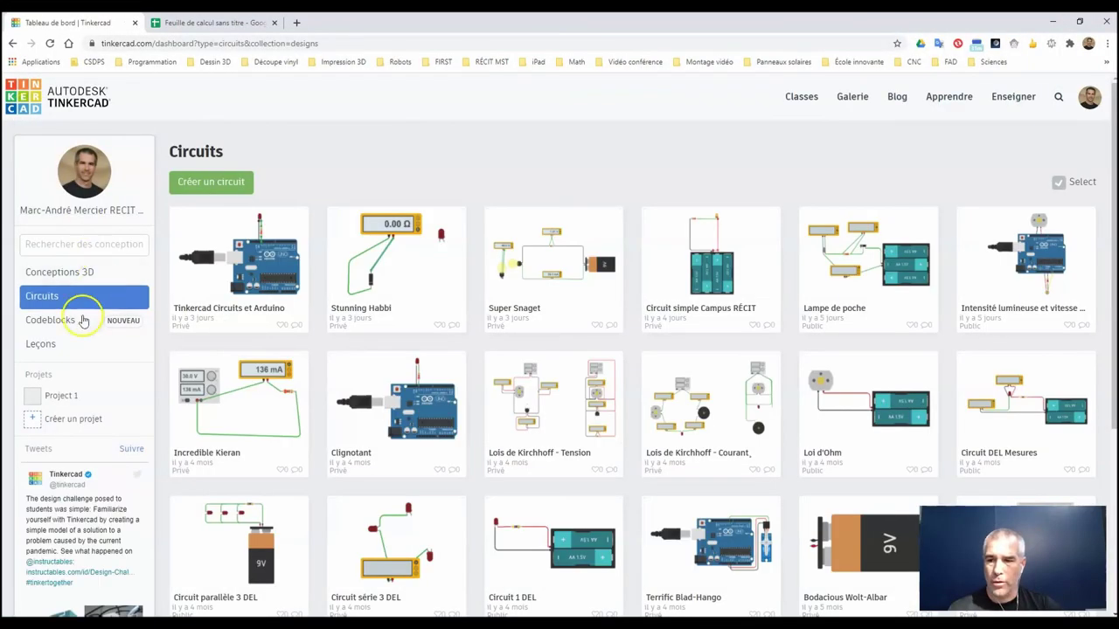
# Open the RÉCIT MST class from Classes, select its first student and show the Sélectionner l'action options
pyautogui.click(801, 97)
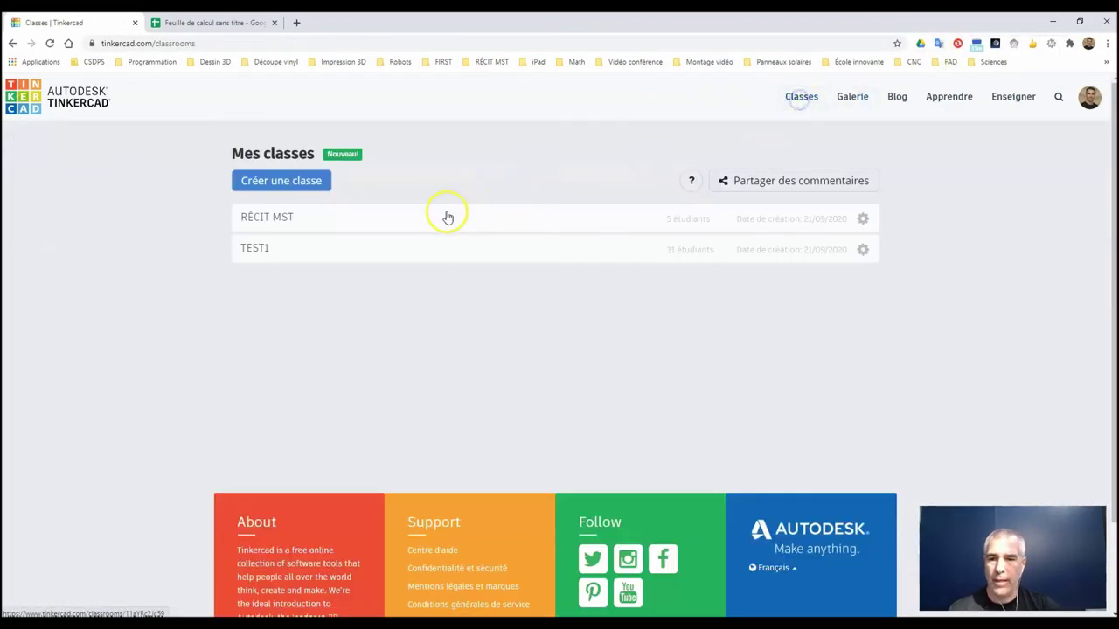
pyautogui.click(268, 218)
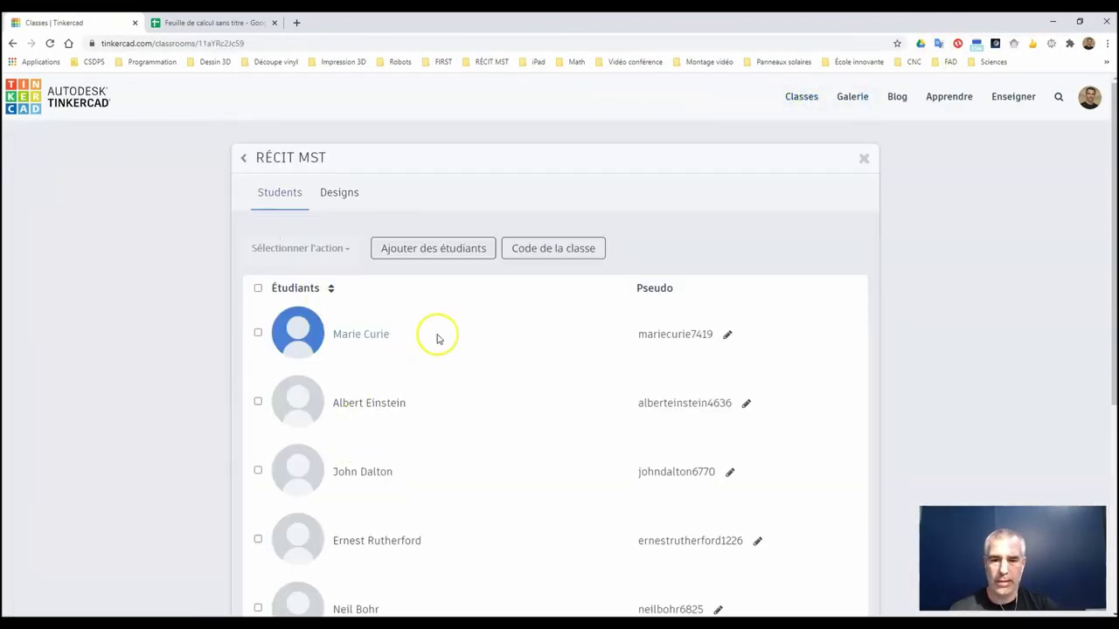
pyautogui.click(258, 335)
pyautogui.click(334, 247)
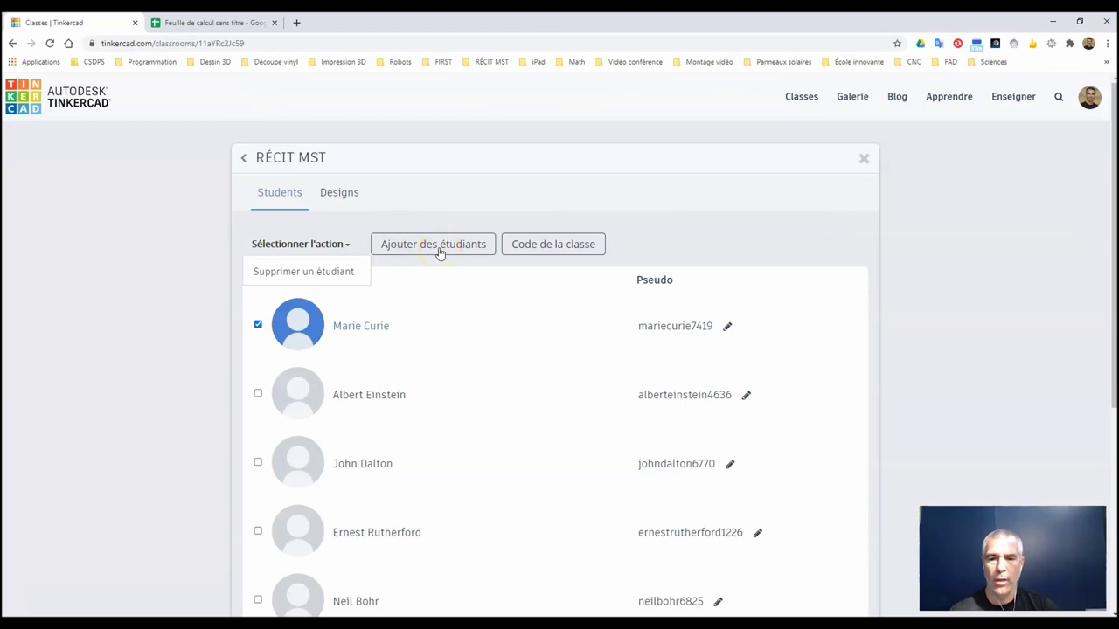
# Browse the class's Designs tab through the Circuits, Leçons and Conceptions filters, ending on 3D designs
pyautogui.click(348, 194)
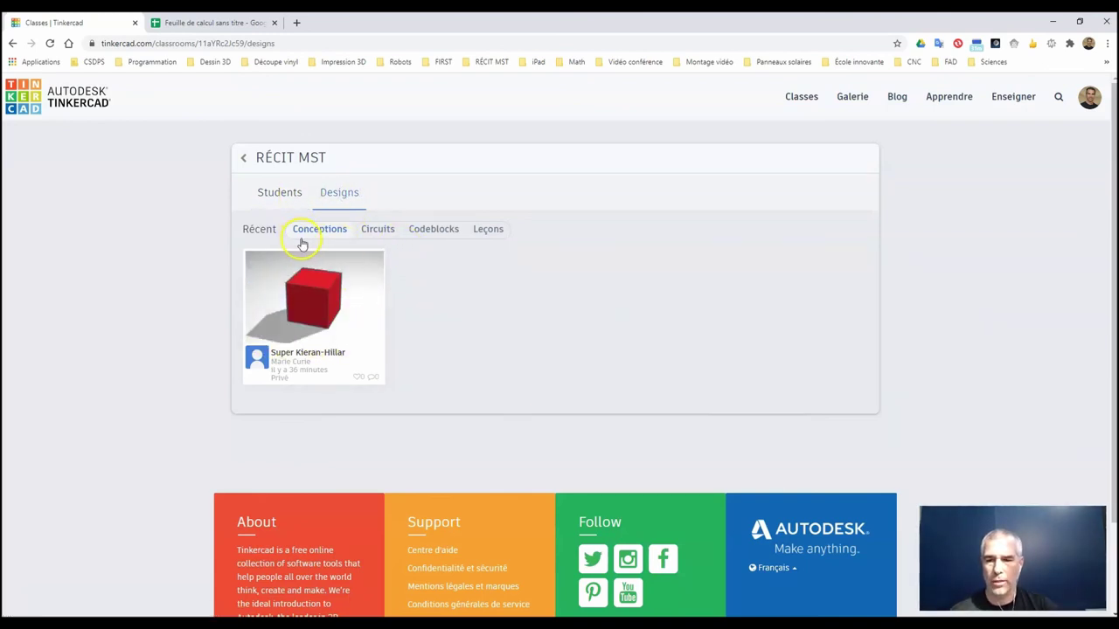
pyautogui.moveTo(288, 362)
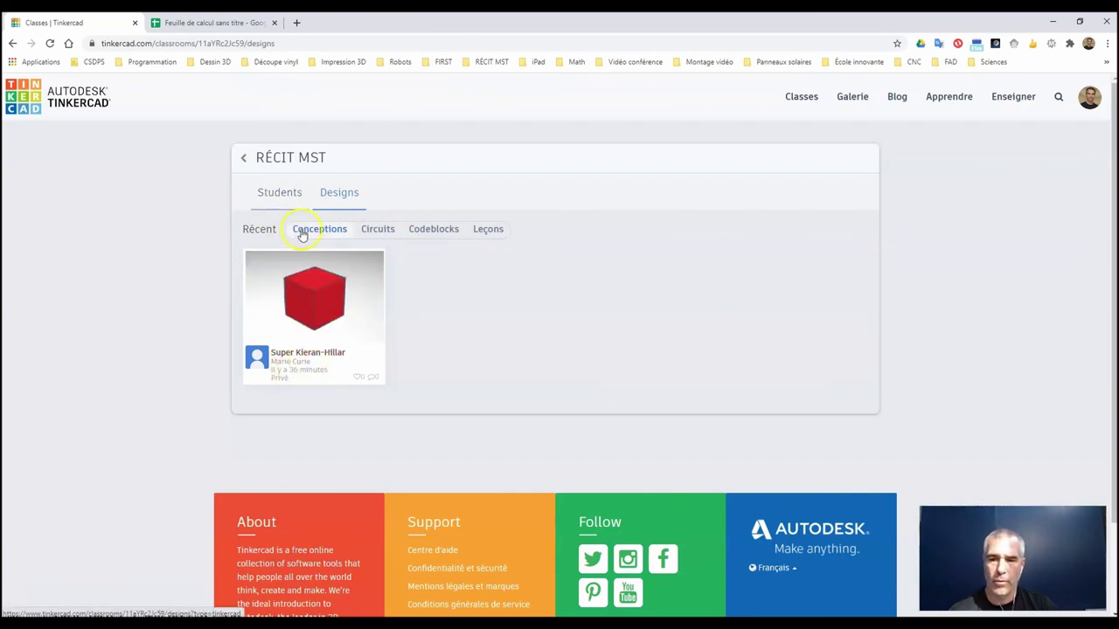
pyautogui.click(378, 232)
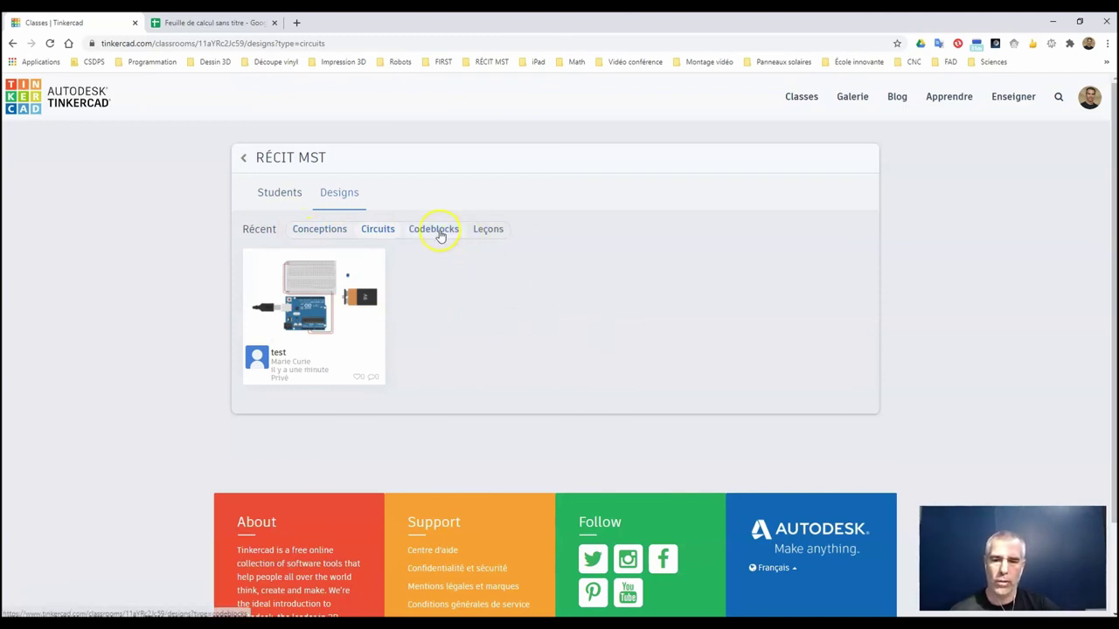
pyautogui.click(491, 232)
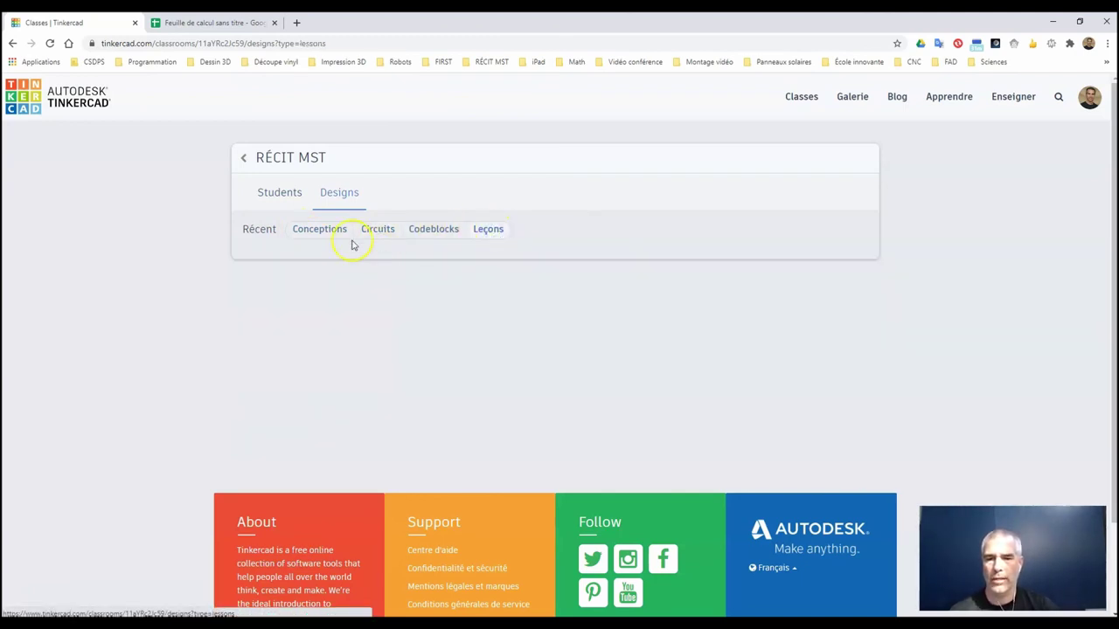
pyautogui.click(327, 230)
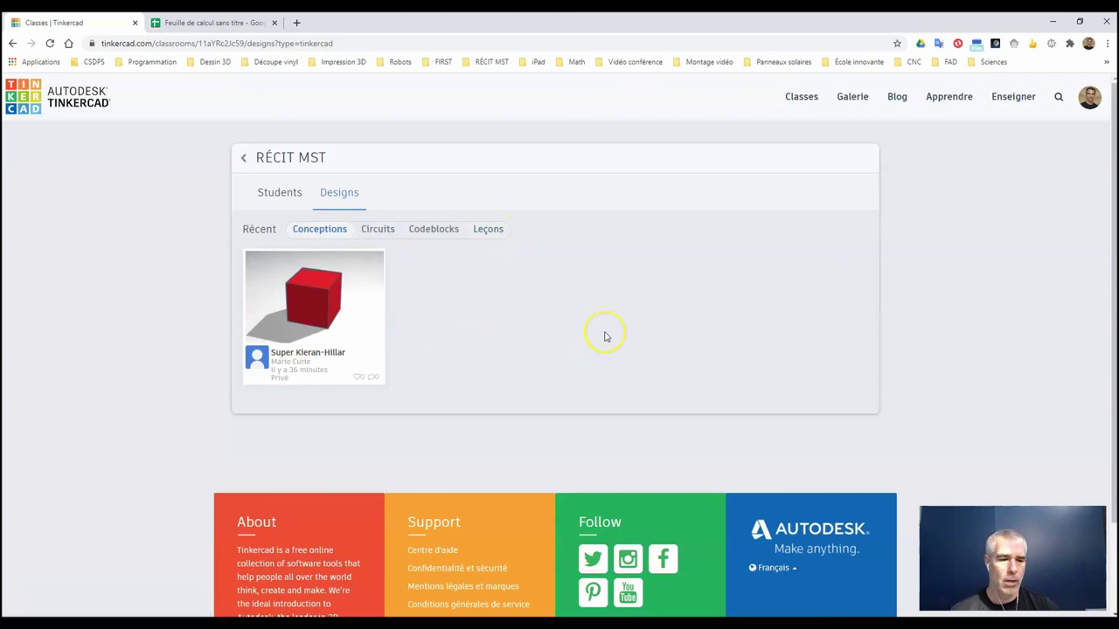